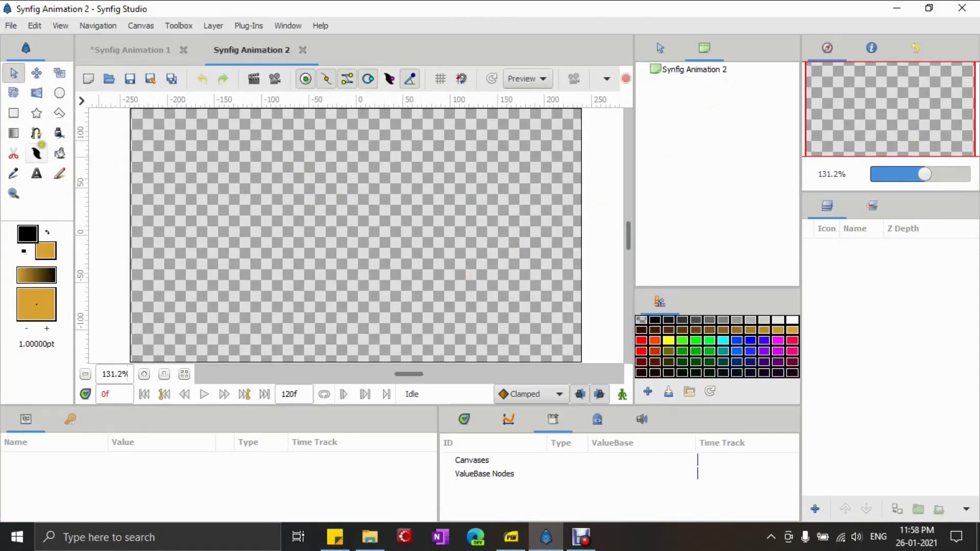
# Draw a rounded, irregular seven-point spline outline around the canvas centre as a Region layer.
pyautogui.click(37, 132)
pyautogui.click(652, 115)
pyautogui.click(673, 114)
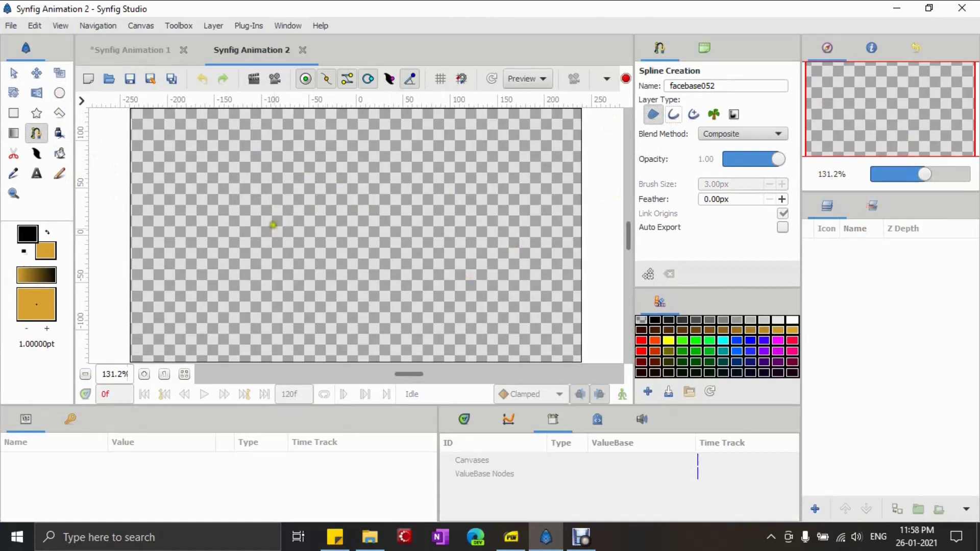
pyautogui.moveTo(294, 202); pyautogui.dragTo(407, 168)
pyautogui.moveTo(435, 232); pyautogui.dragTo(459, 262)
pyautogui.moveTo(464, 298); pyautogui.dragTo(453, 325)
pyautogui.moveTo(371, 338); pyautogui.dragTo(345, 327)
pyautogui.moveTo(320, 290); pyautogui.dragTo(264, 226)
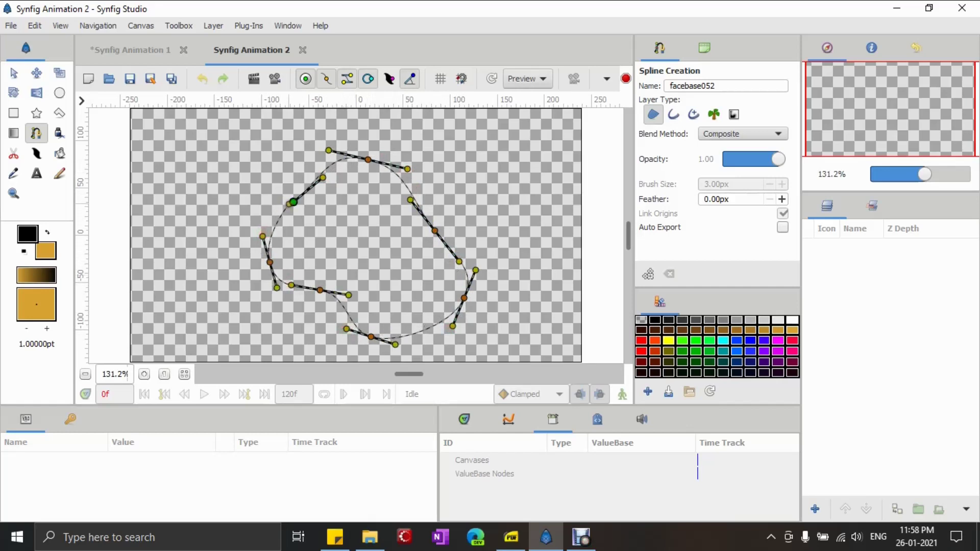
# Loop the spline closed, smooth the tangent at its first point, and create the filled region.
pyautogui.rightClick(294, 202)
pyautogui.click(315, 266)
pyautogui.moveTo(263, 226); pyautogui.dragTo(274, 223)
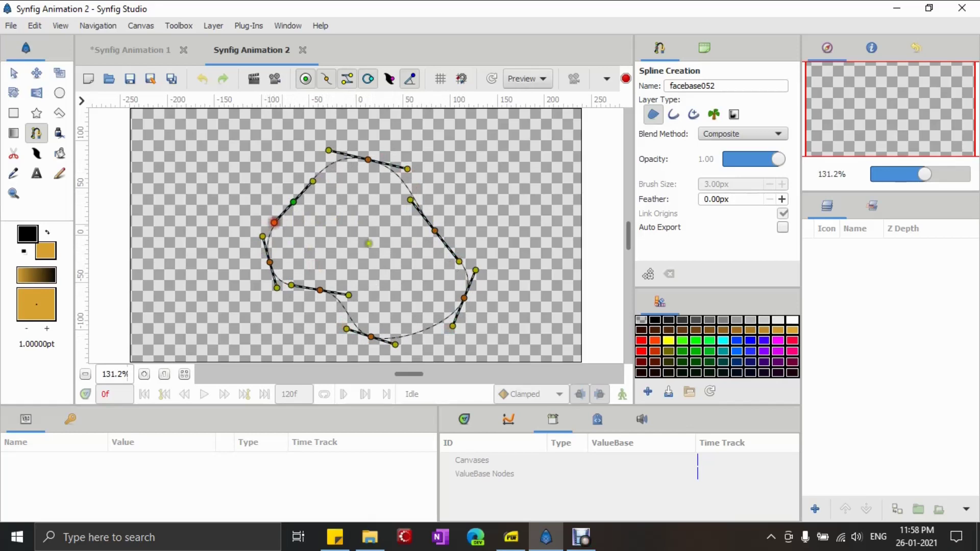
pyautogui.click(648, 274)
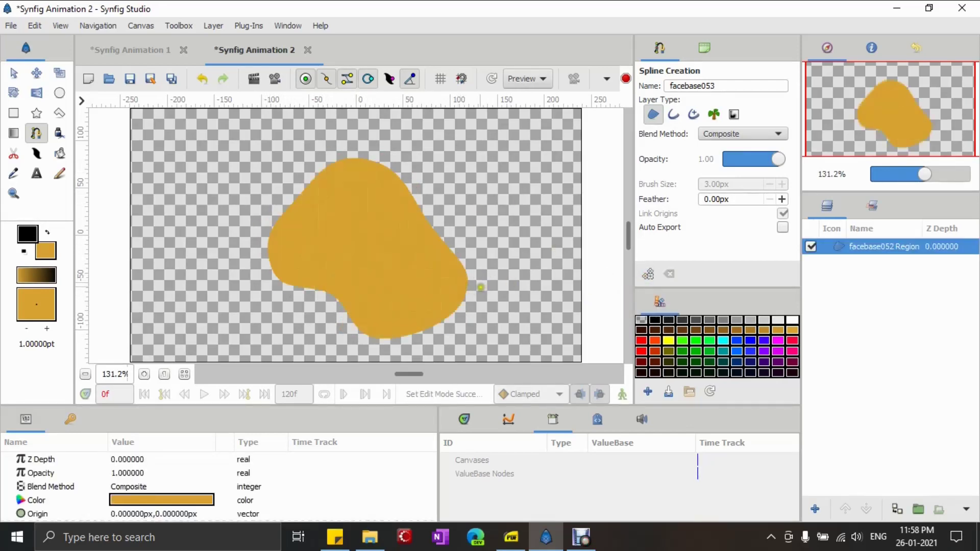
# Create a three-point open outline with a 3 px brush, running just outside the region's upper-right edge.
pyautogui.click(674, 114)
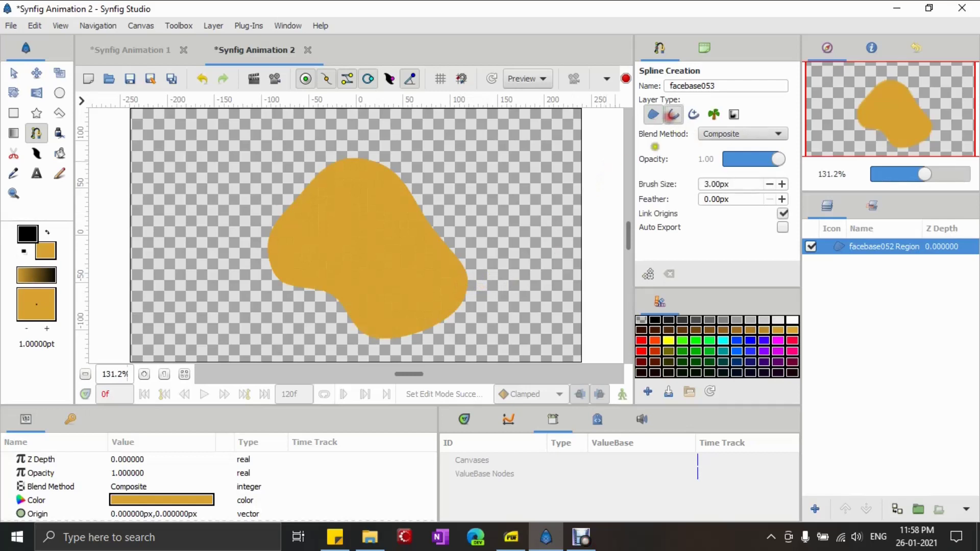
pyautogui.click(651, 117)
pyautogui.moveTo(337, 150); pyautogui.dragTo(427, 180)
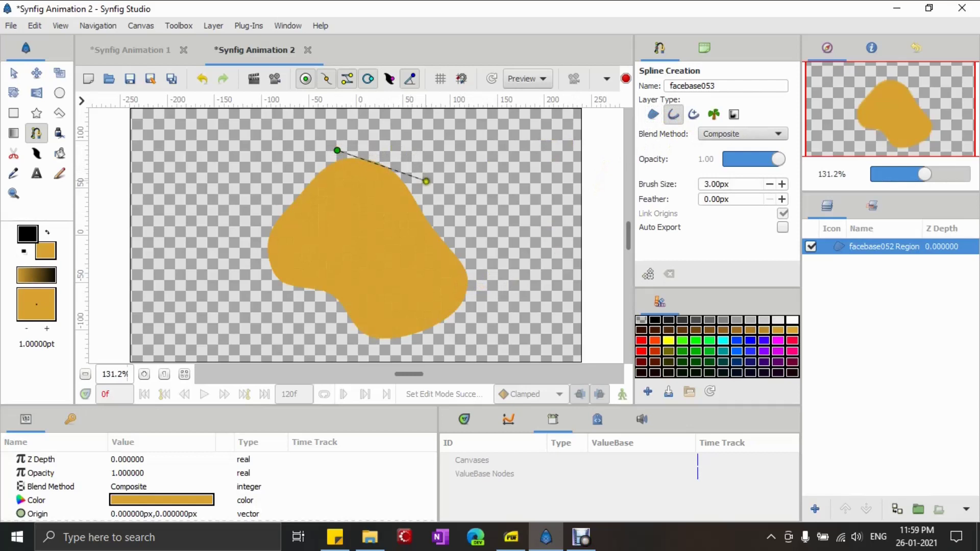
pyautogui.moveTo(337, 150); pyautogui.dragTo(363, 147)
pyautogui.moveTo(430, 198); pyautogui.dragTo(448, 226)
pyautogui.moveTo(485, 271); pyautogui.dragTo(489, 296)
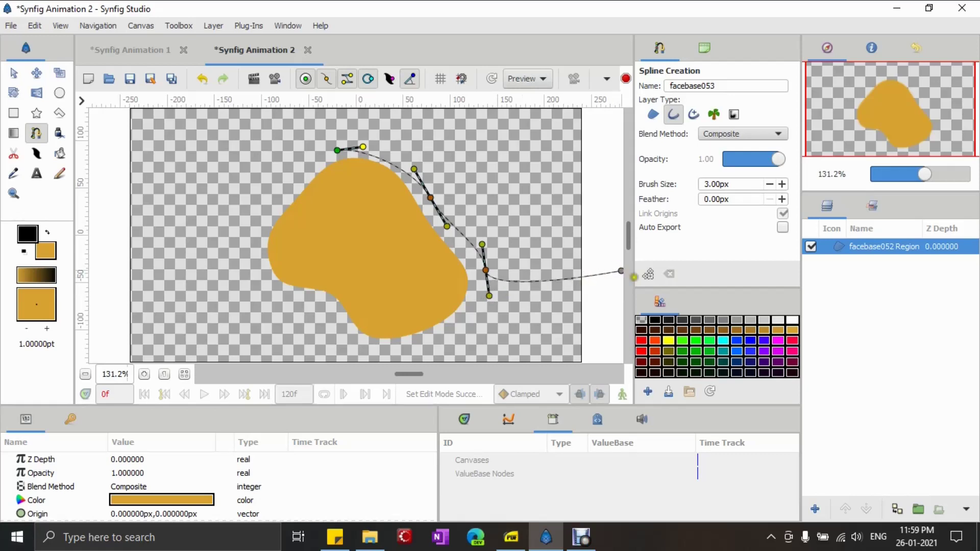
pyautogui.click(648, 274)
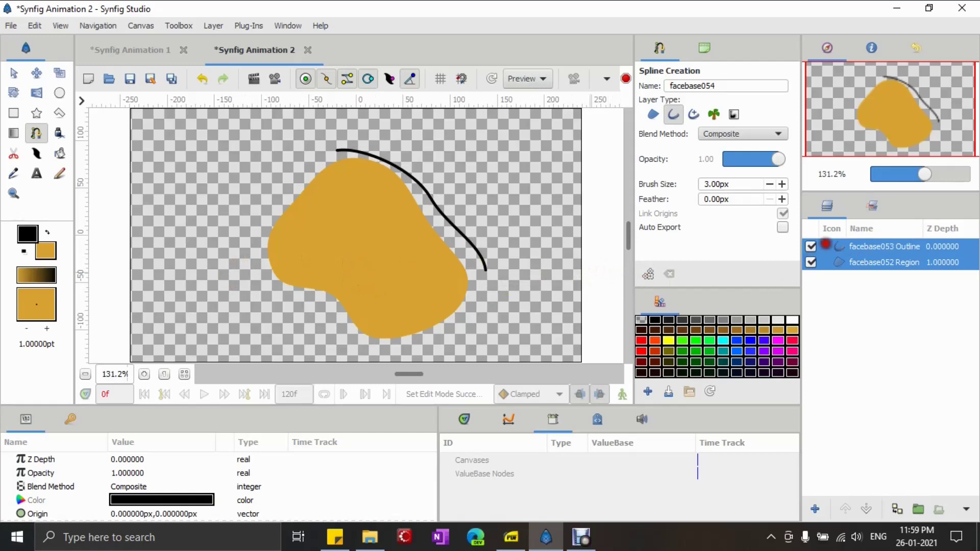
# Select the outline and region layers together and move the outline's points and tangents closer to the region's matching ones.
pyautogui.click(825, 245)
pyautogui.keyDown('ctrl'); pyautogui.click(833, 263); pyautogui.keyUp('ctrl')
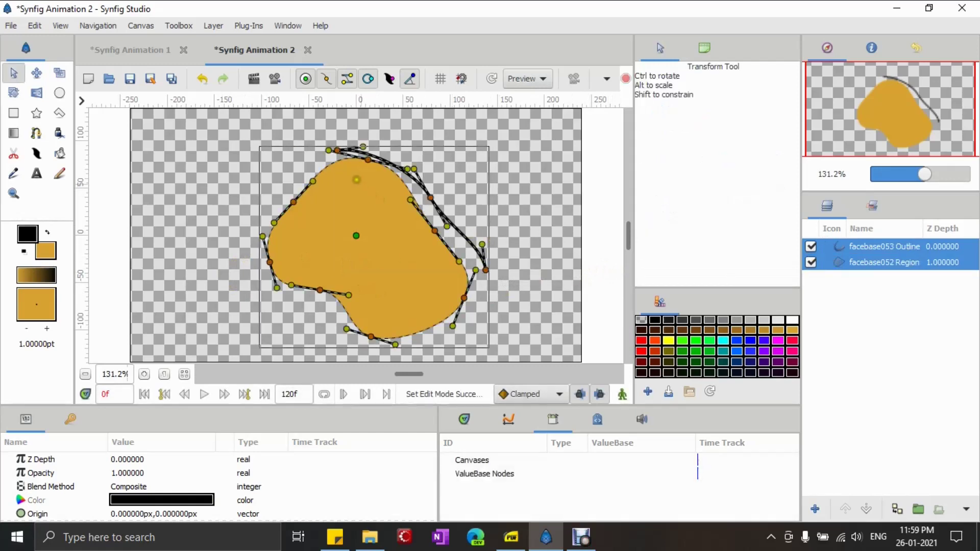
pyautogui.moveTo(336, 150); pyautogui.dragTo(407, 151)
pyautogui.moveTo(431, 199); pyautogui.dragTo(439, 218)
pyautogui.moveTo(485, 270)
pyautogui.mouseDown()
pyautogui.moveTo(480, 300)
pyautogui.moveTo(493, 272)
pyautogui.mouseUp()
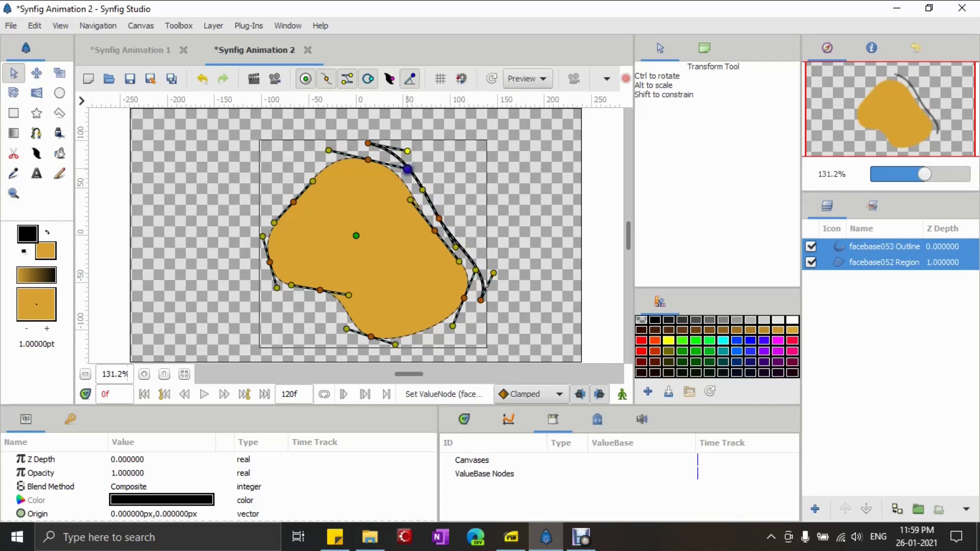
# Link the outline's first tangent and first vertex to the region's top point.
pyautogui.rightClick(407, 169)
pyautogui.click(418, 198)
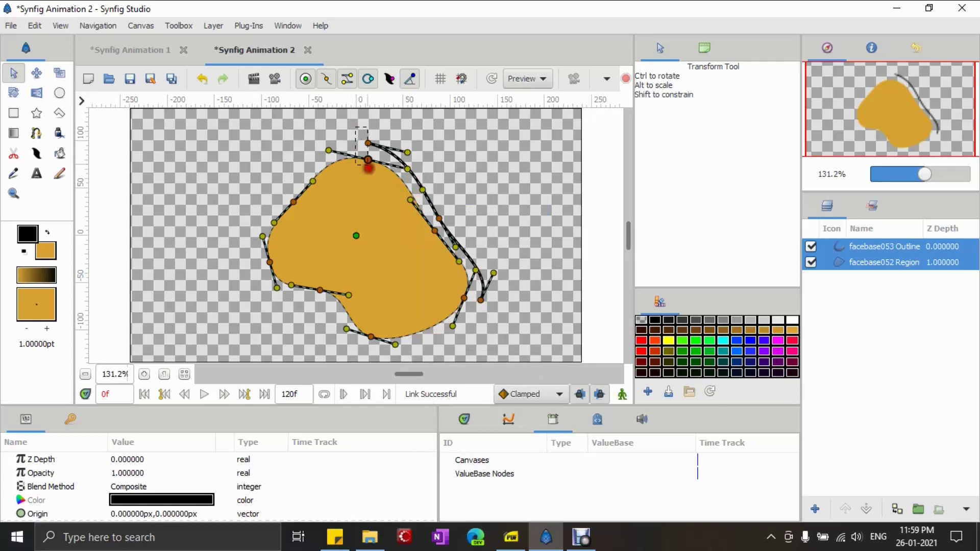
pyautogui.rightClick(368, 160)
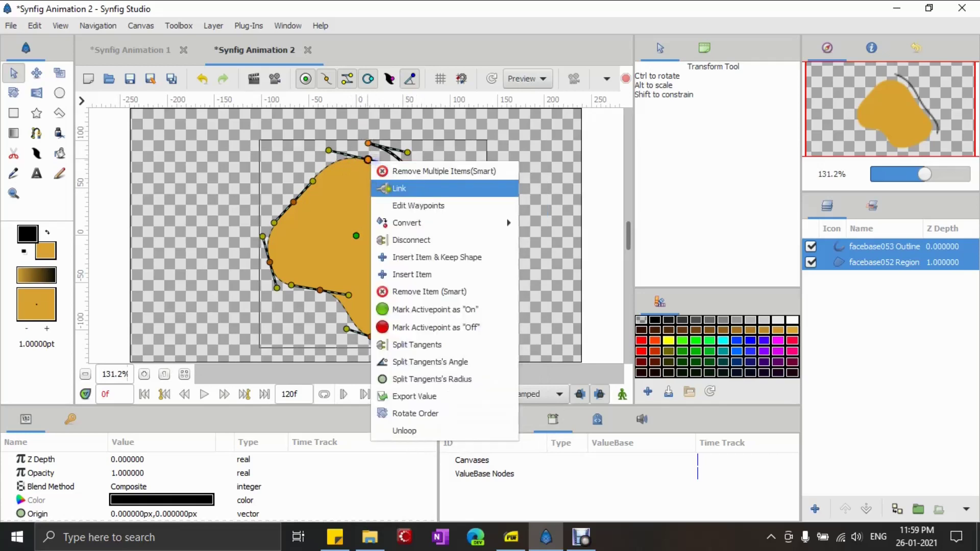
pyautogui.click(391, 187)
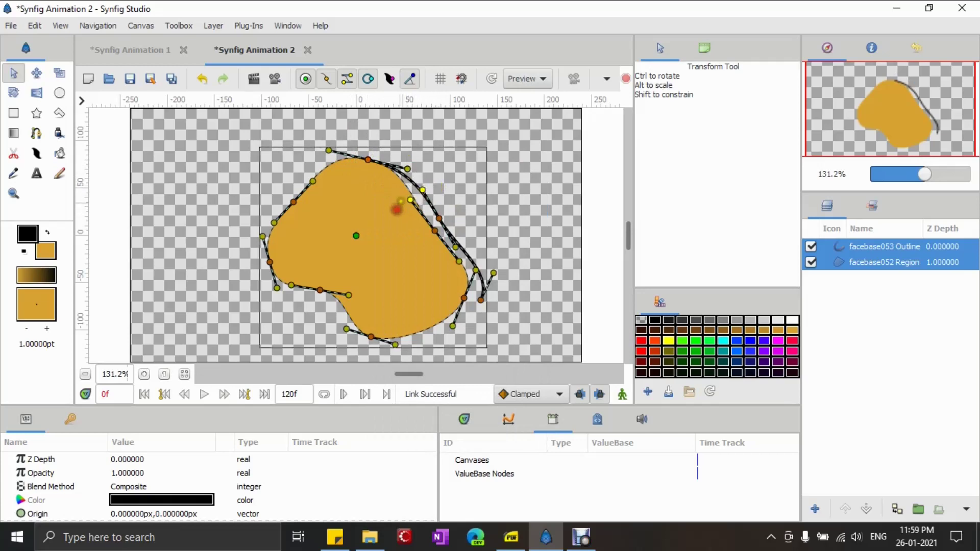
# Link both tangents and the vertex of the outline's middle point to the matching point on the region's right edge.
pyautogui.rightClick(411, 200)
pyautogui.click(424, 226)
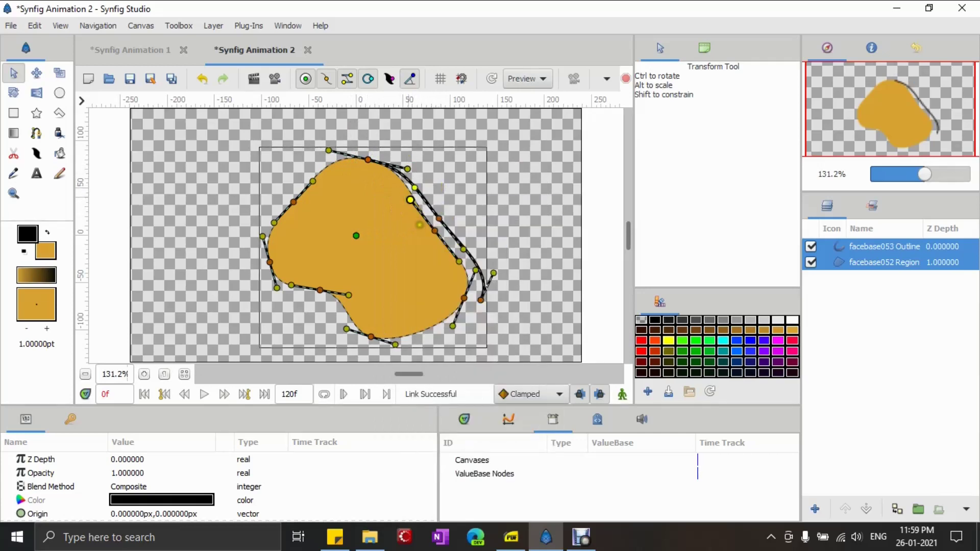
pyautogui.moveTo(459, 265); pyautogui.dragTo(460, 264)
pyautogui.rightClick(459, 264)
pyautogui.click(467, 271)
pyautogui.rightClick(435, 231)
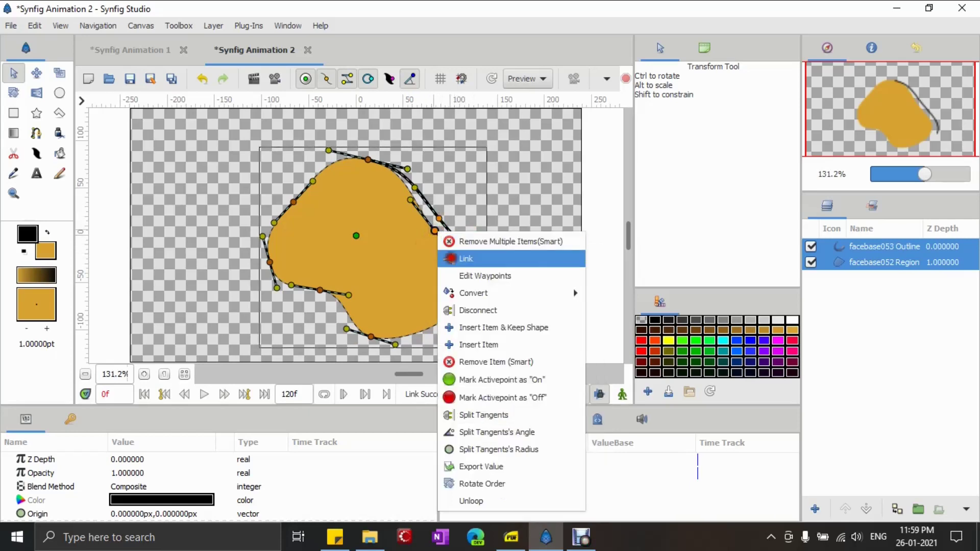
pyautogui.click(450, 259)
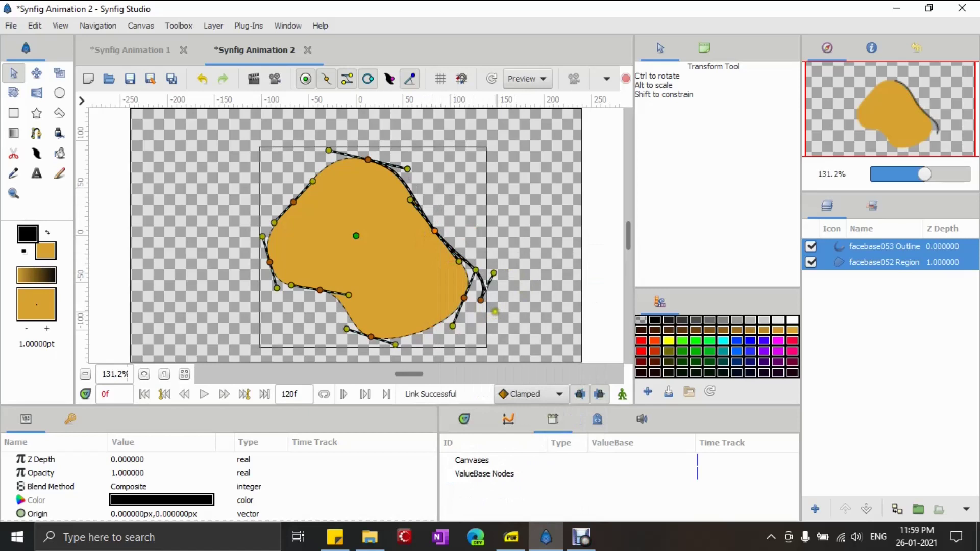
# Link the outline's last tangent and end vertex to the region's lower-right point.
pyautogui.moveTo(516, 277); pyautogui.dragTo(464, 262)
pyautogui.rightClick(475, 269)
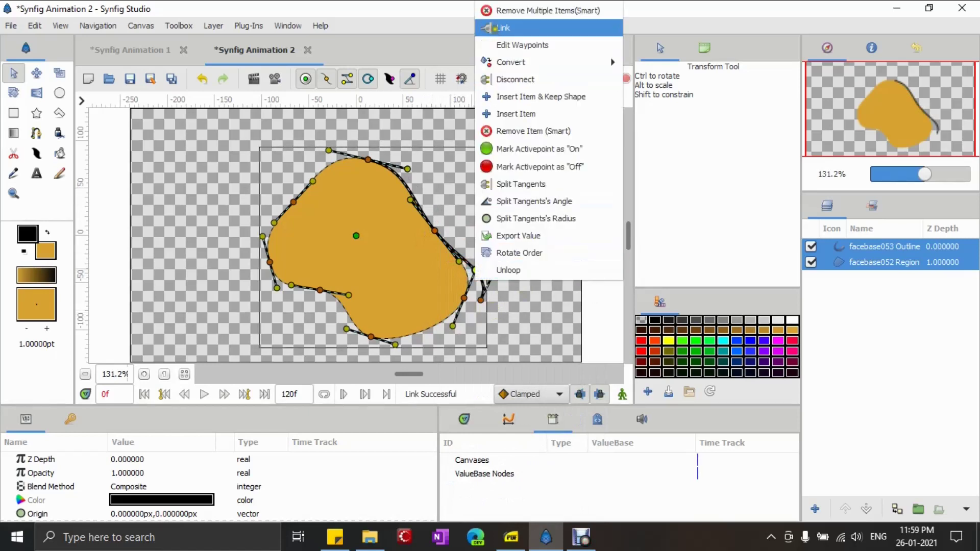
pyautogui.click(491, 29)
pyautogui.moveTo(499, 320); pyautogui.dragTo(441, 286)
pyautogui.rightClick(463, 298)
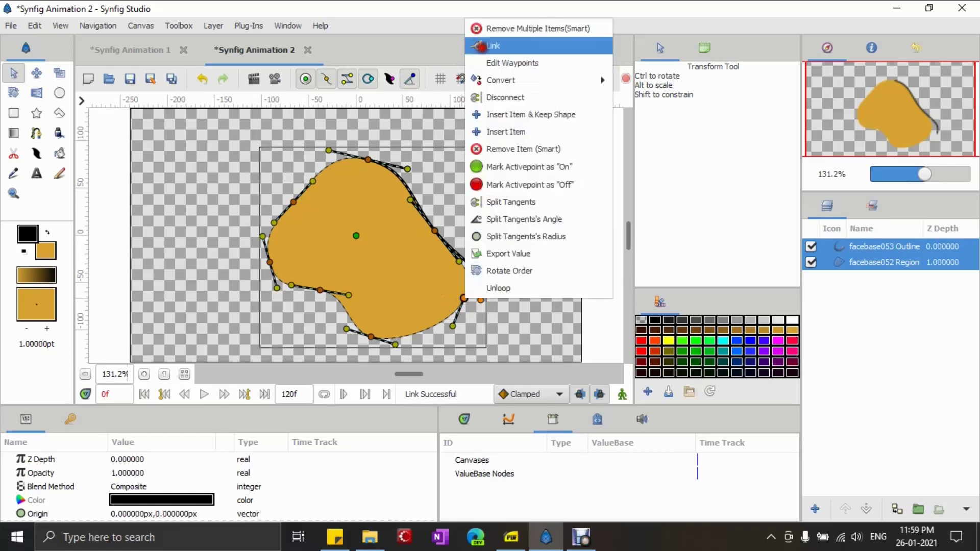
pyautogui.click(491, 46)
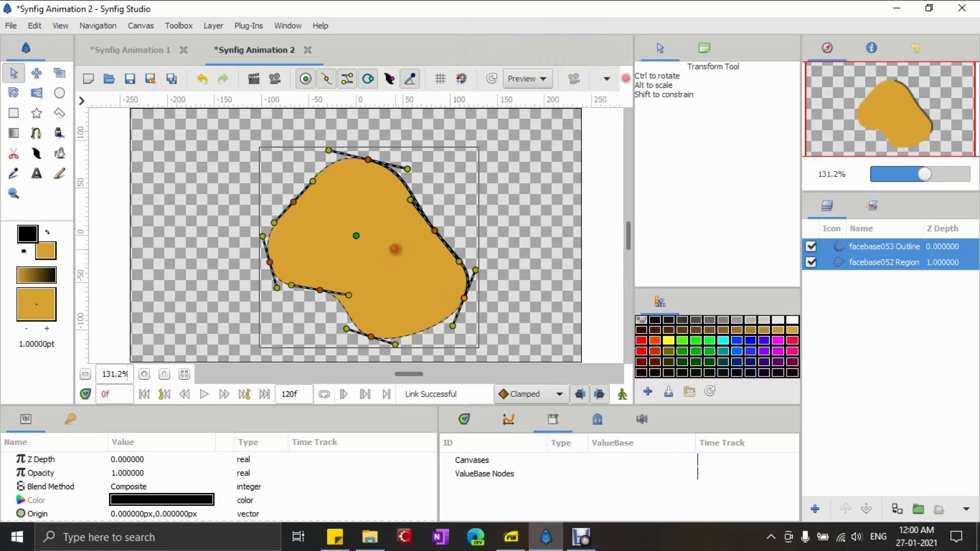
# Link the origins of the outline and region layers so that both shapes move together.
pyautogui.click(397, 250)
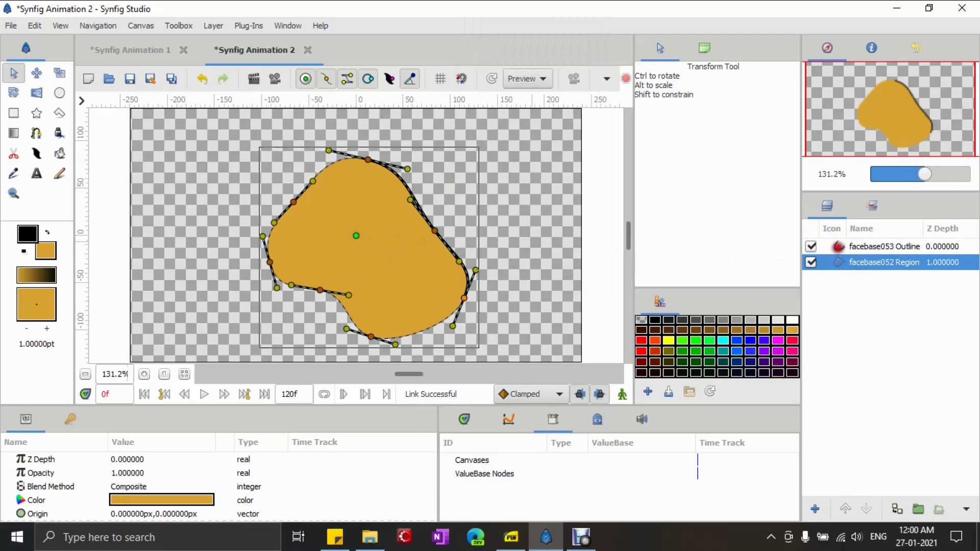
pyautogui.click(357, 235)
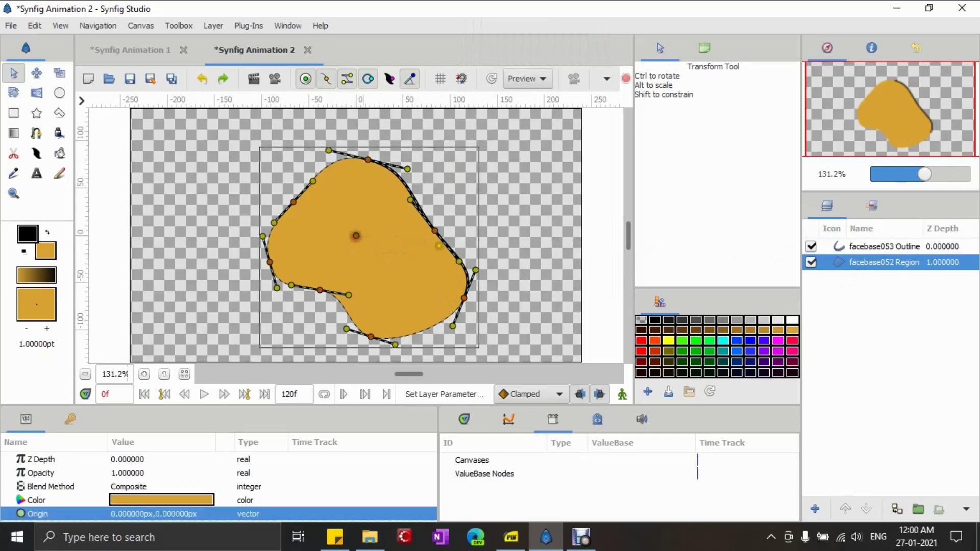
pyautogui.keyDown('ctrl'); pyautogui.click(838, 247); pyautogui.keyUp('ctrl')
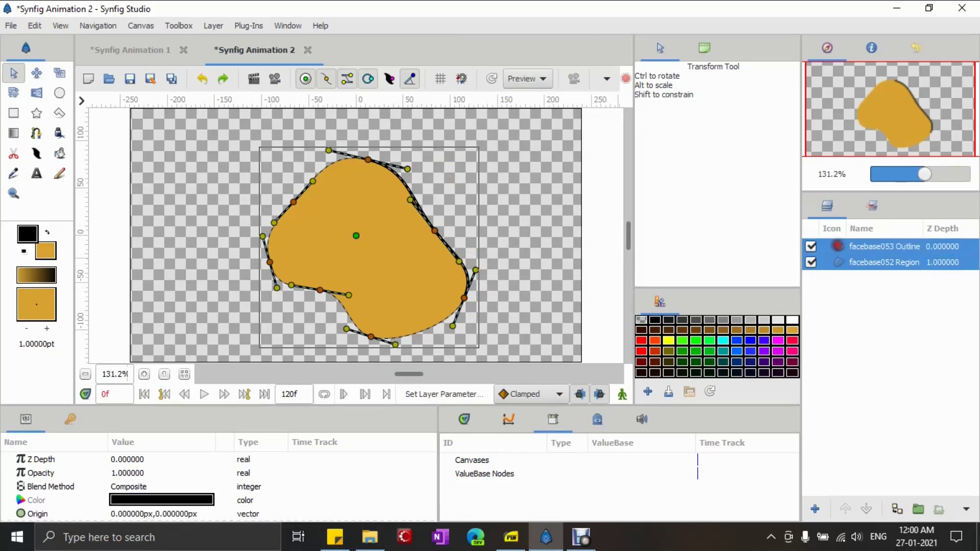
pyautogui.rightClick(360, 241)
pyautogui.click(366, 250)
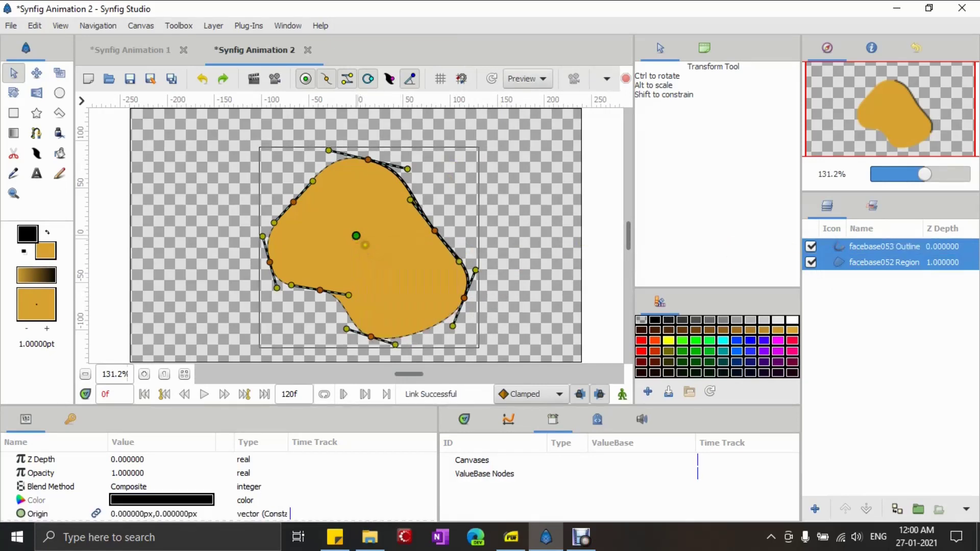
pyautogui.click(372, 249)
# Move the linked origin slightly upward to about 0.38 px, 6.10 px and deselect the layers.
pyautogui.click(356, 236)
pyautogui.moveTo(357, 235)
pyautogui.mouseDown()
pyautogui.moveTo(419, 219)
pyautogui.moveTo(357, 230)
pyautogui.mouseUp()
pyautogui.click(538, 239)
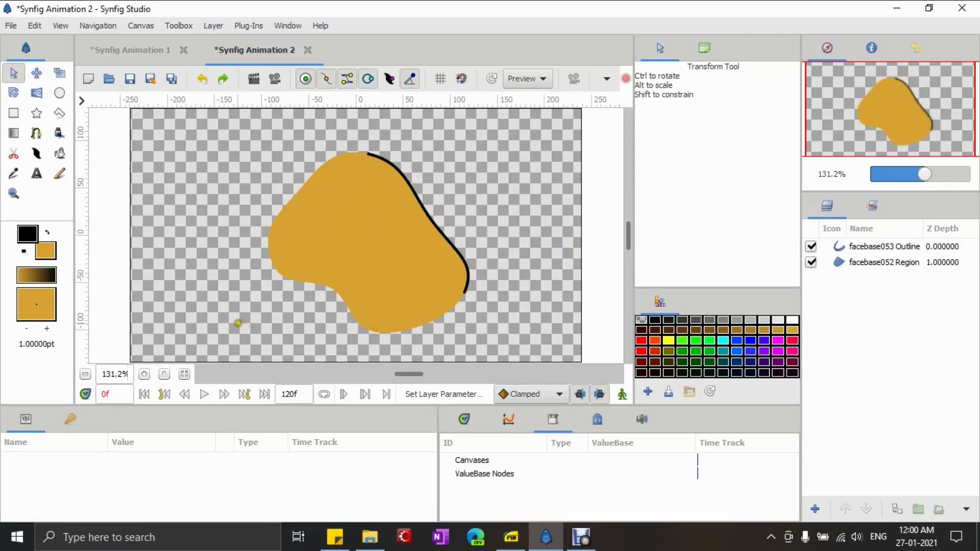
# Create a second three-point open outline with a 3 px brush below and left of the region's lower-left edge.
pyautogui.hotkey('alt', 'b')
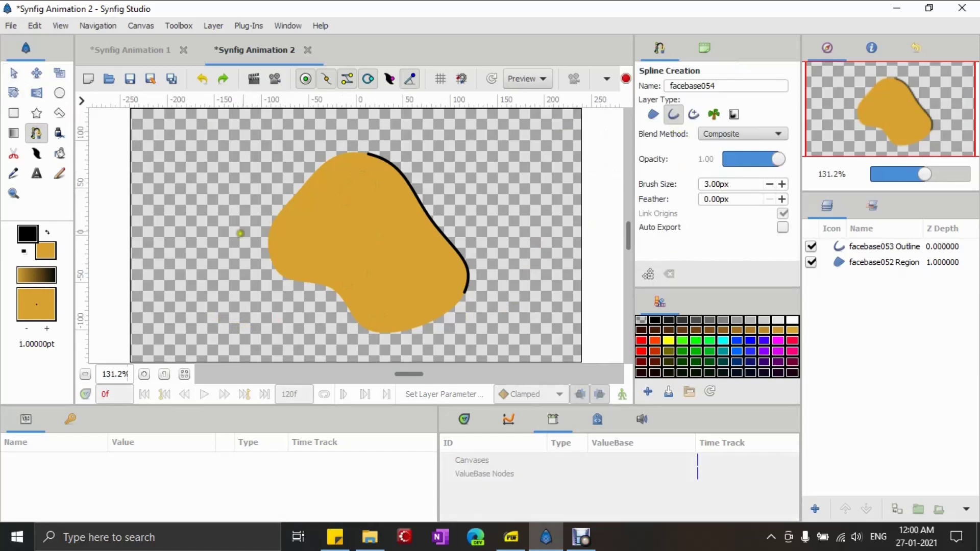
pyautogui.moveTo(247, 255); pyautogui.dragTo(252, 274)
pyautogui.moveTo(287, 306); pyautogui.dragTo(312, 310)
pyautogui.moveTo(343, 340); pyautogui.dragTo(348, 357)
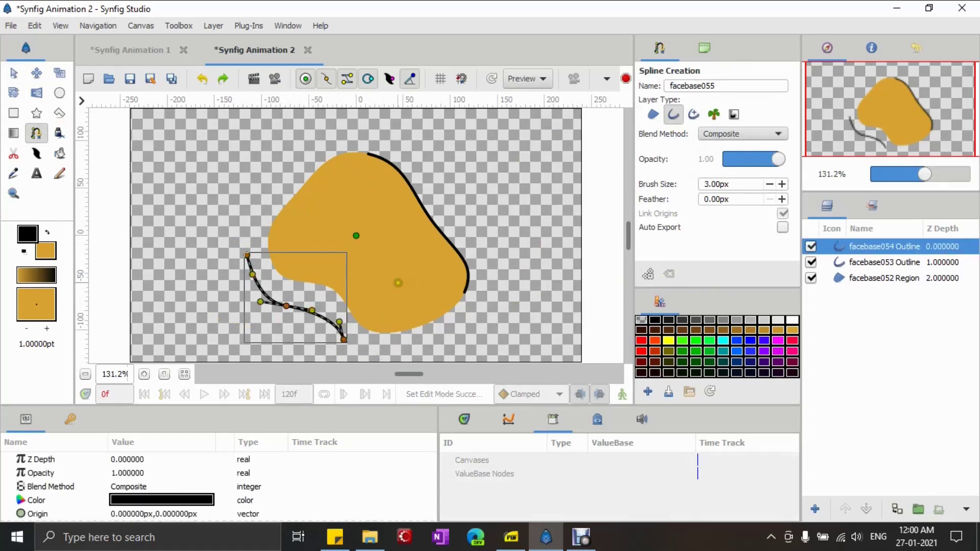
# Select the region and the lower-left outline together and try to link the outline's first tangent to the region's nearby tangent.
pyautogui.hotkey('alt', 'a')
pyautogui.click(371, 278)
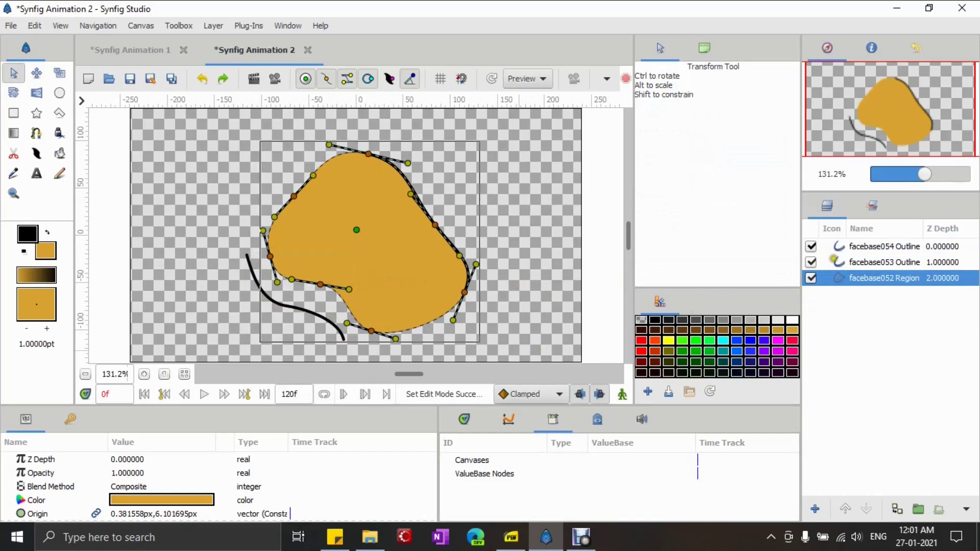
pyautogui.keyDown('ctrl'); pyautogui.click(836, 261); pyautogui.keyUp('ctrl')
pyautogui.keyDown('ctrl'); pyautogui.click(840, 247); pyautogui.keyUp('ctrl')
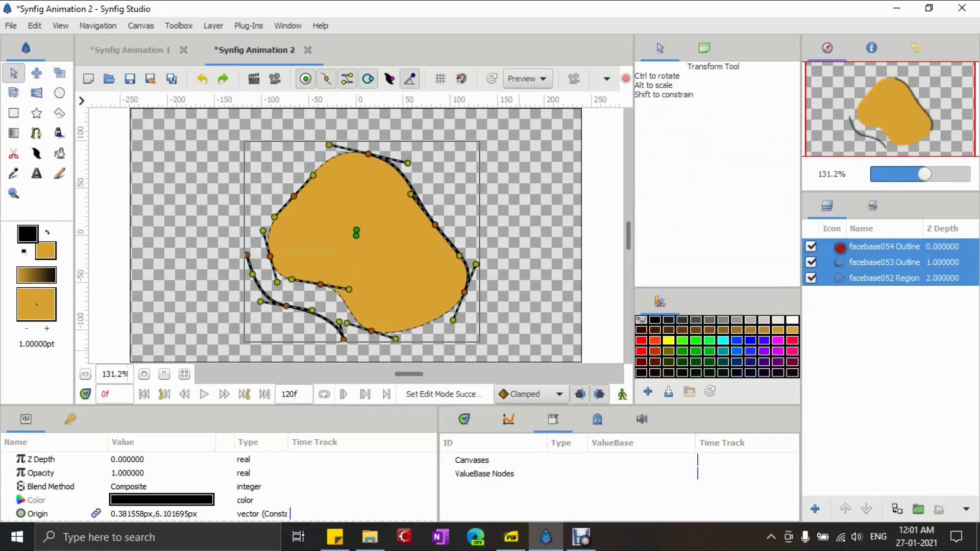
pyautogui.keyDown('ctrl'); pyautogui.click(840, 262); pyautogui.keyUp('ctrl')
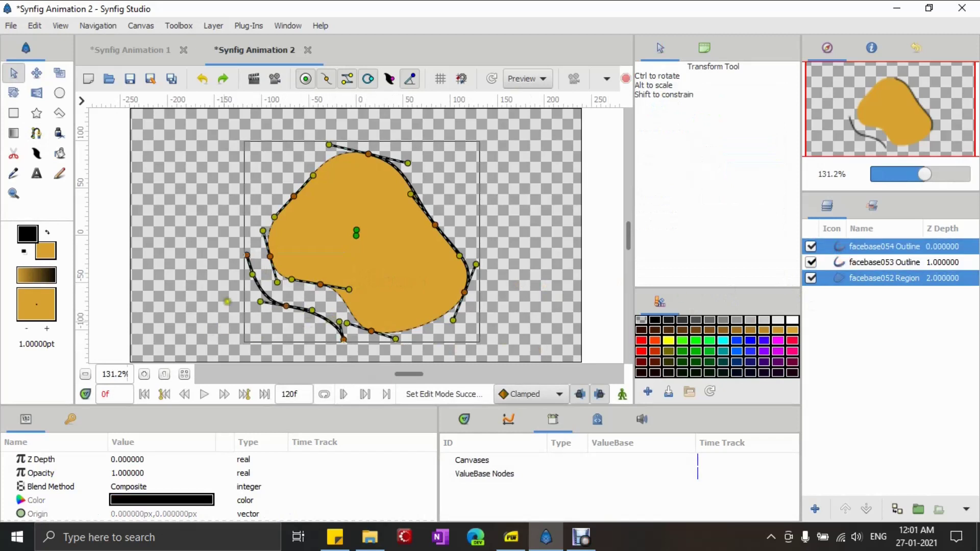
pyautogui.moveTo(252, 274); pyautogui.dragTo(288, 287)
pyautogui.rightClick(276, 284)
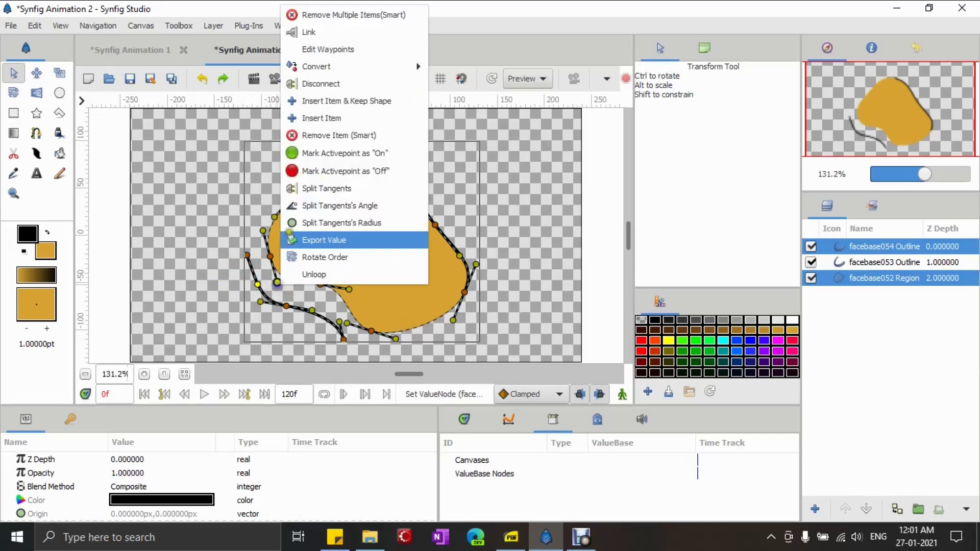
pyautogui.click(309, 33)
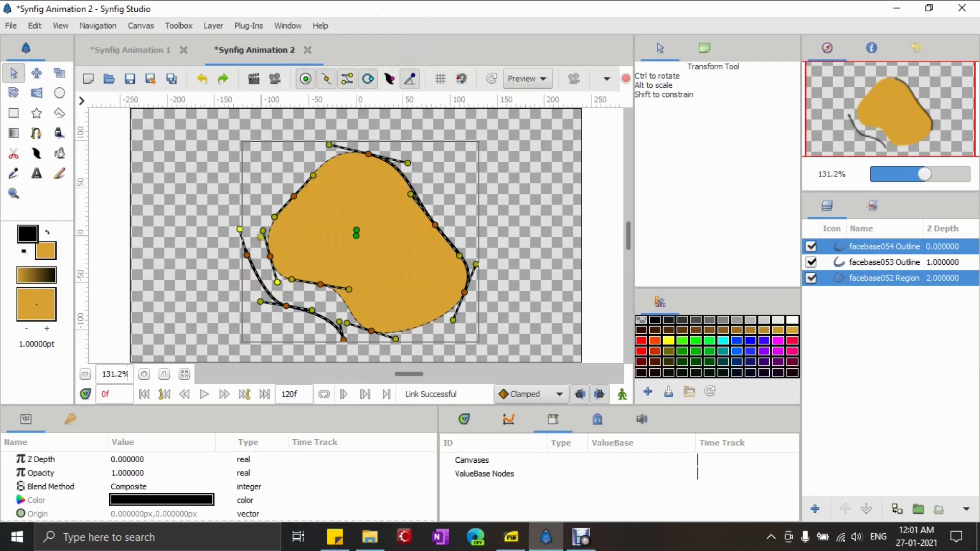
# Test the linked tangent by moving it outward, undo the move and the link, and deselect the layers.
pyautogui.moveTo(239, 229); pyautogui.dragTo(218, 232)
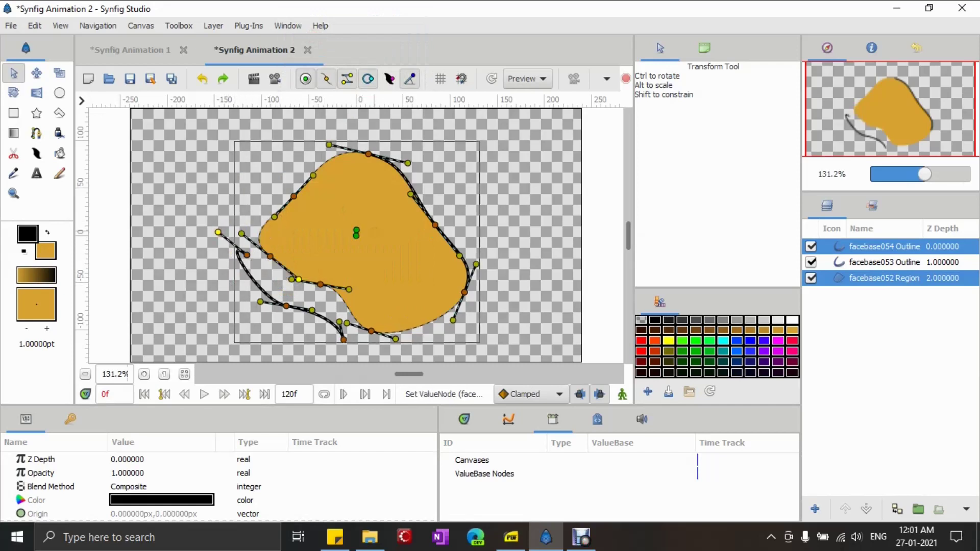
pyautogui.moveTo(374, 231); pyautogui.dragTo(373, 232)
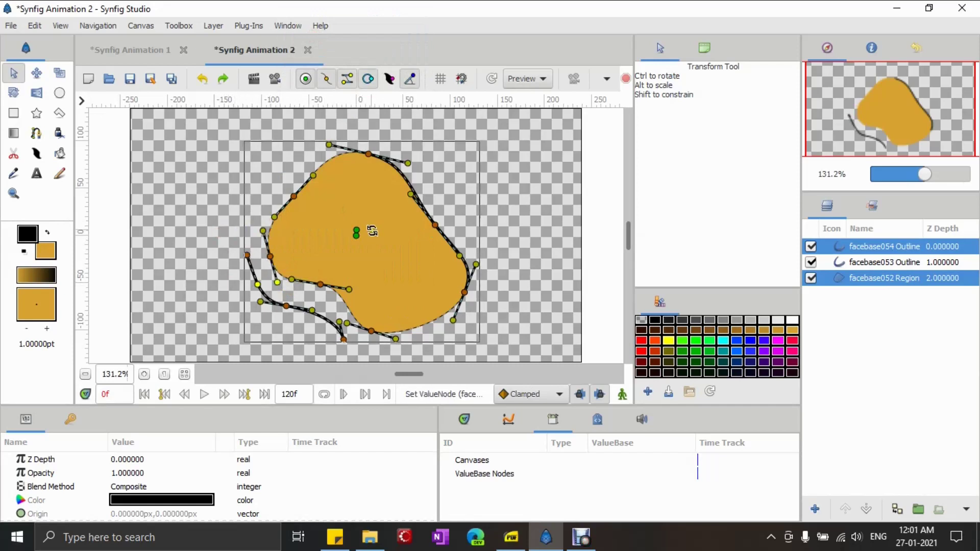
pyautogui.click(228, 284)
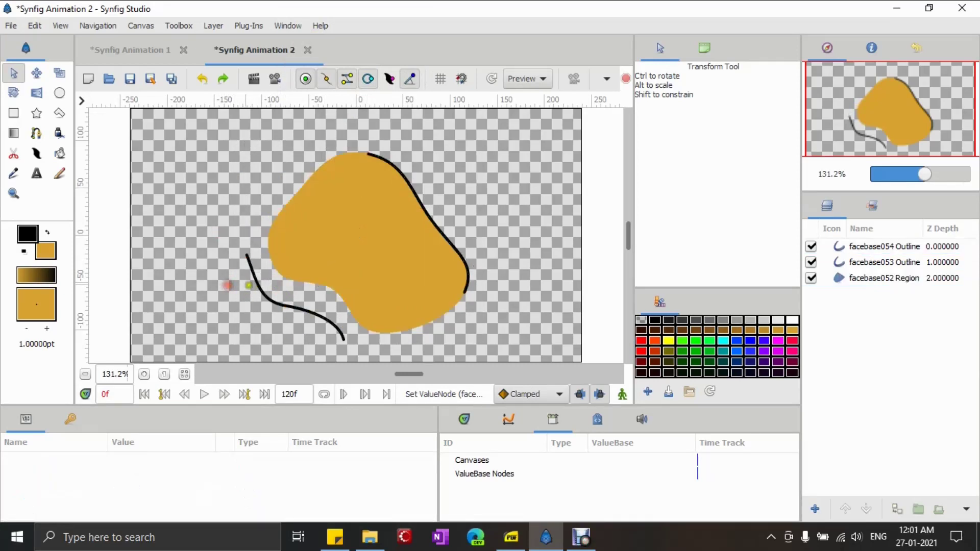
# Examine the parameters of the lower-left outline's first vertex, including its width, origin and tangents, and deselect the outline.
pyautogui.click(253, 274)
pyautogui.click(246, 255)
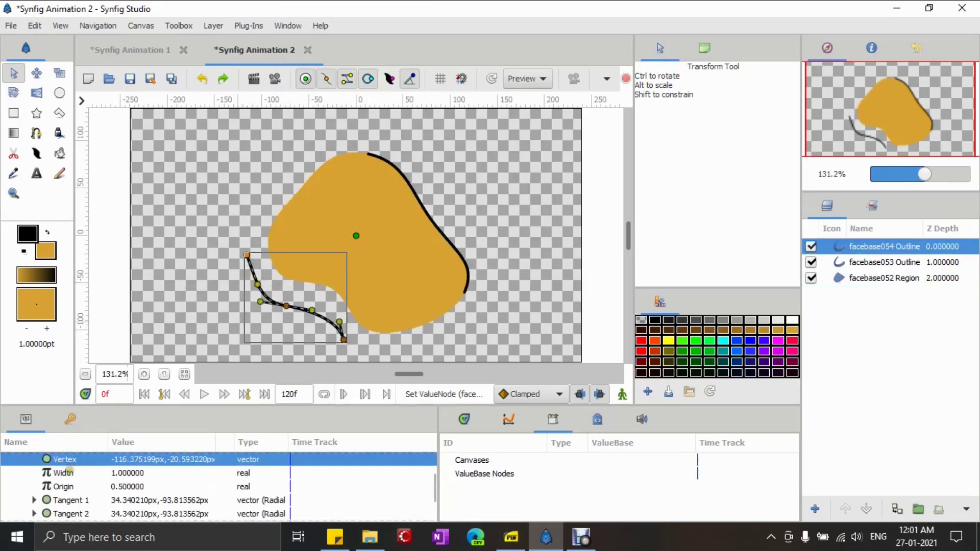
pyautogui.scroll(1, 70, 470)
pyautogui.scroll(-2, 76, 491)
pyautogui.scroll(1, 68, 483)
pyautogui.scroll(-1, 82, 491)
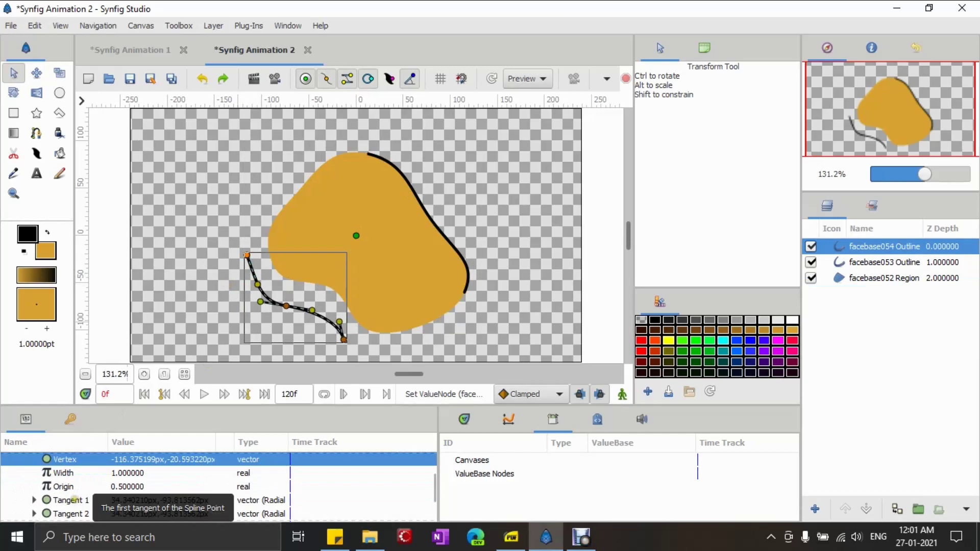
pyautogui.click(75, 497)
pyautogui.scroll(-1, 75, 499)
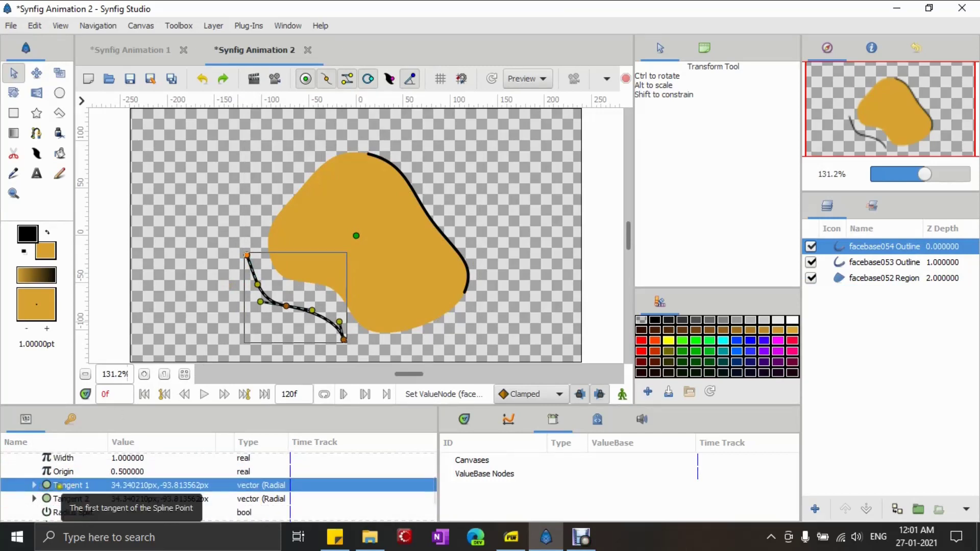
pyautogui.scroll(2, 72, 487)
pyautogui.click(248, 254)
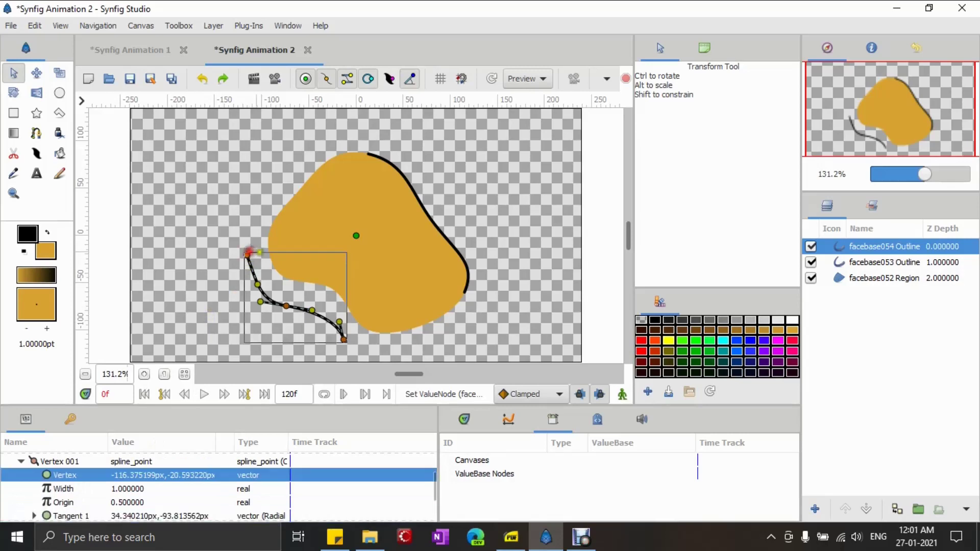
pyautogui.click(245, 257)
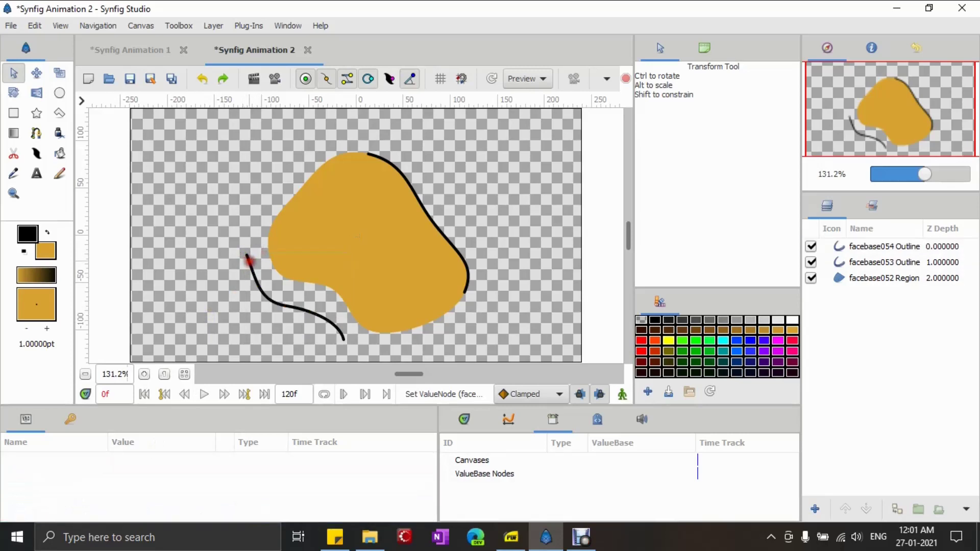
# Convert the first vertex at the upper end of the lower-left outline to Reverse Tangent.
pyautogui.click(245, 257)
pyautogui.click(246, 255)
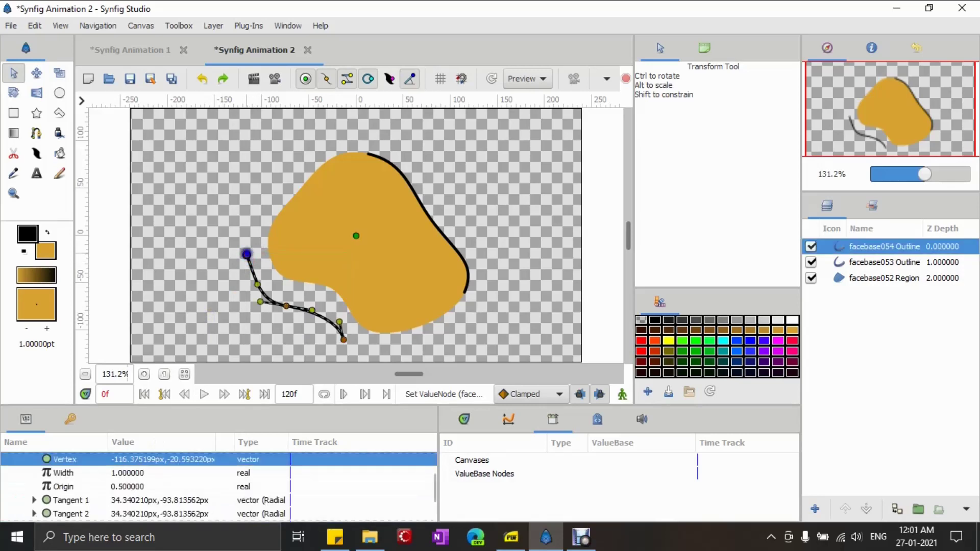
pyautogui.rightClick(247, 254)
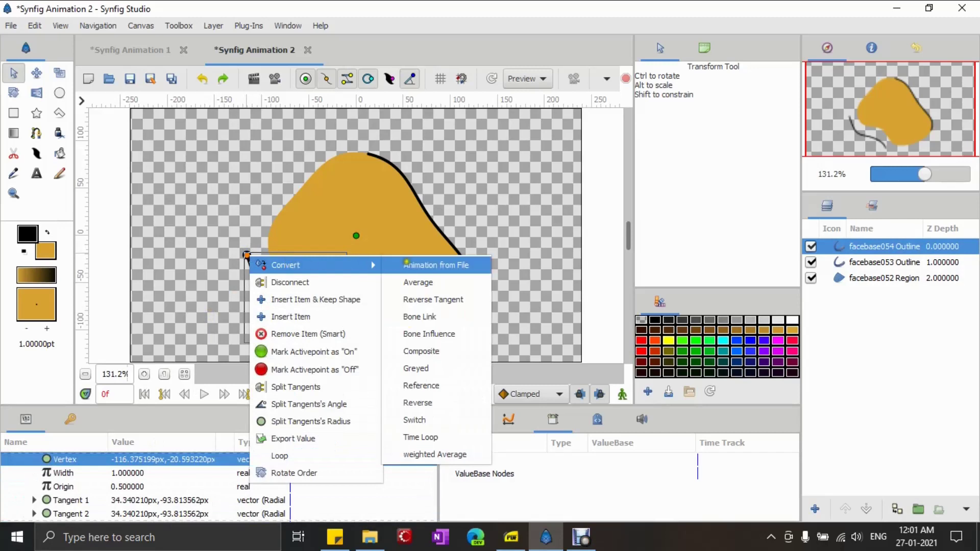
pyautogui.click(453, 300)
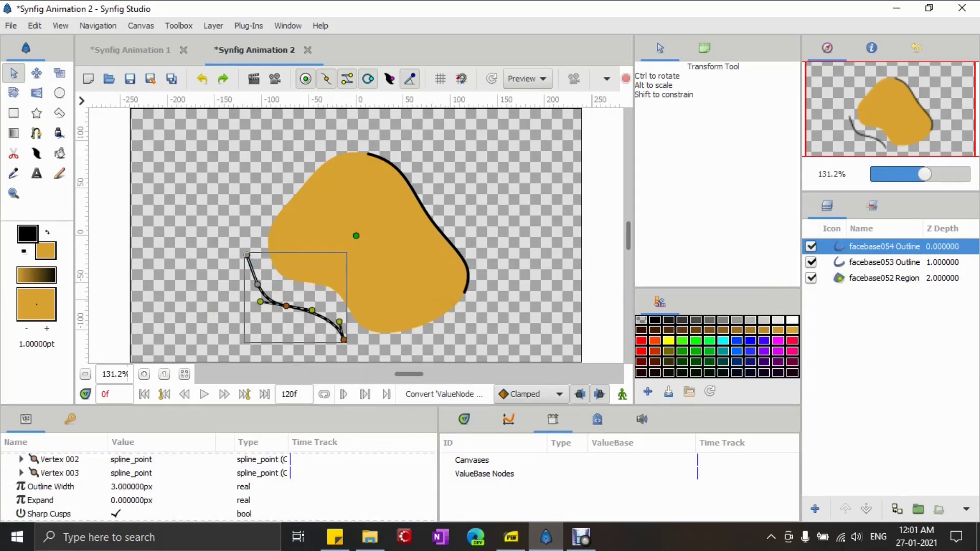
# Export the value of the region's leftmost vertex, nearest the outline's upper end, under the name var1.
pyautogui.click(269, 256)
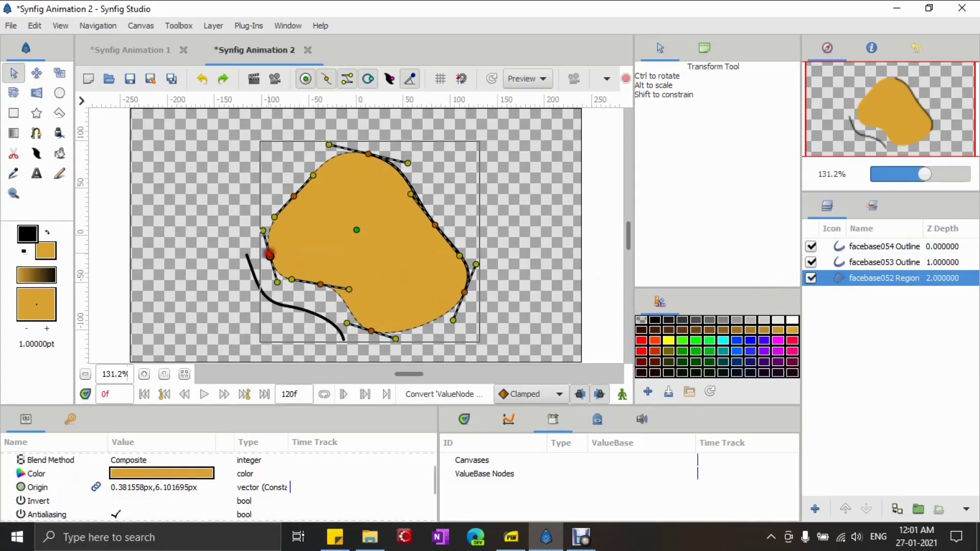
pyautogui.click(269, 255)
pyautogui.rightClick(270, 256)
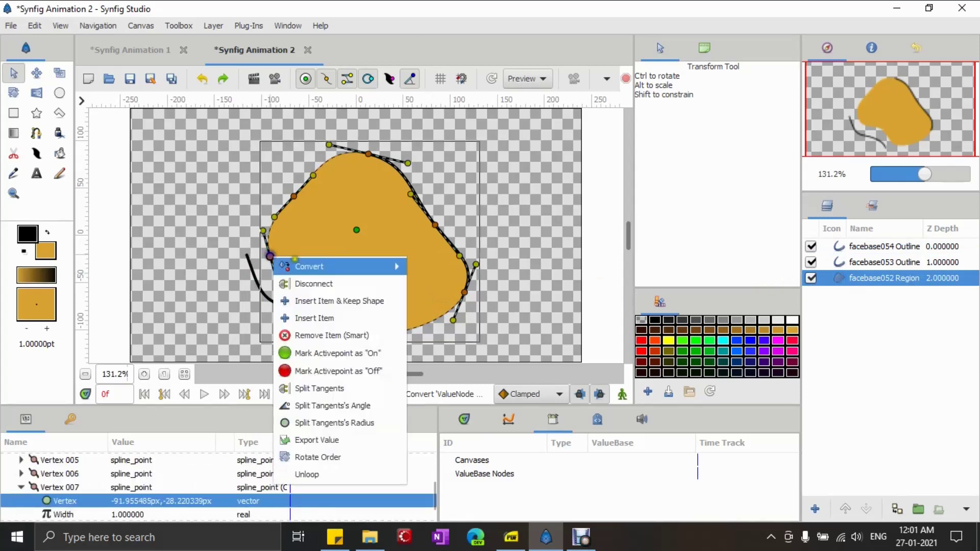
pyautogui.click(304, 442)
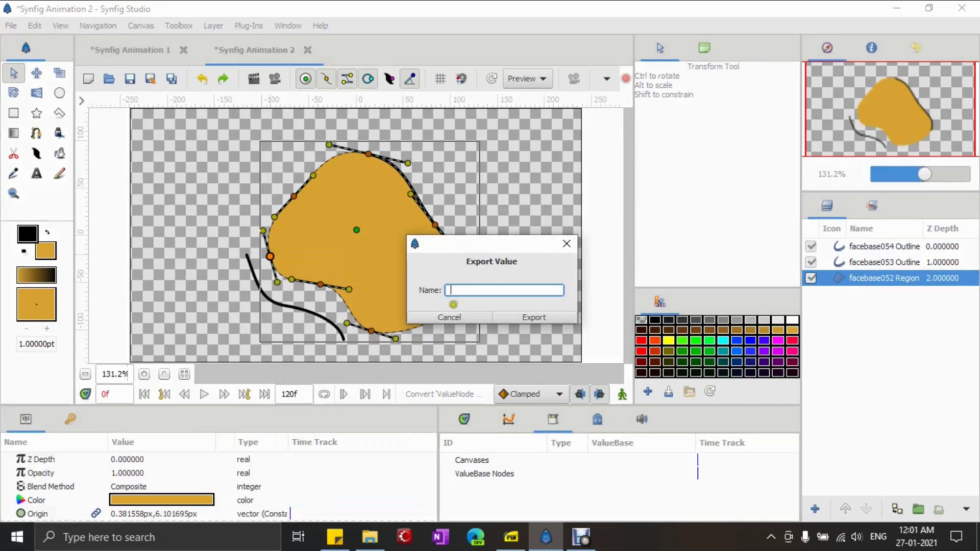
pyautogui.write('var1')
pyautogui.click(518, 315)
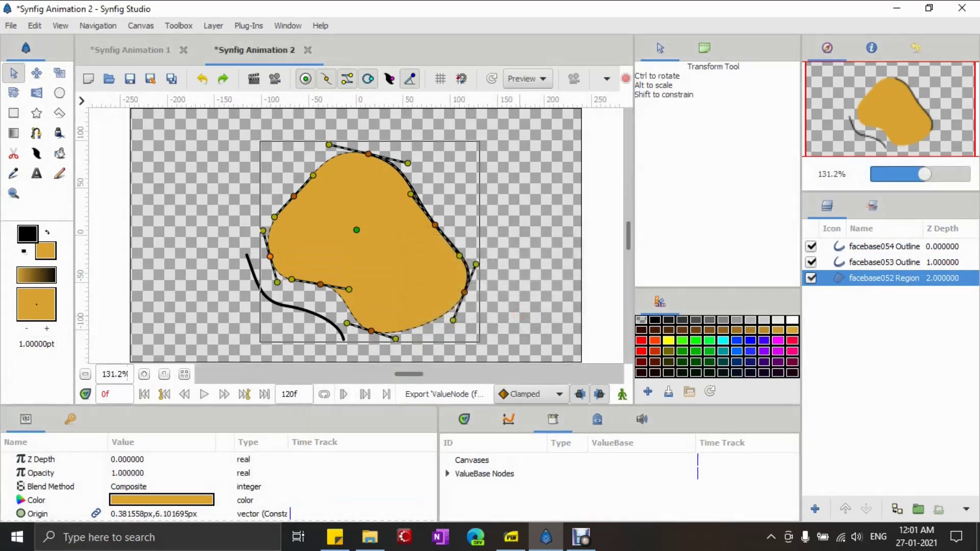
# Connect the Reference of the lower-left outline's Vertex 001 to the exported value var1.
pyautogui.click(467, 486)
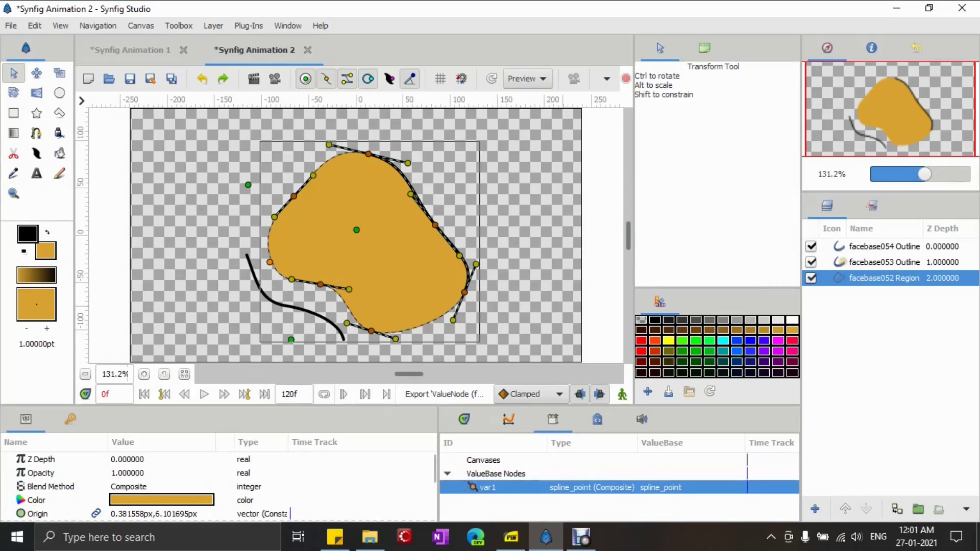
pyautogui.click(823, 251)
pyautogui.scroll(-4, 43, 495)
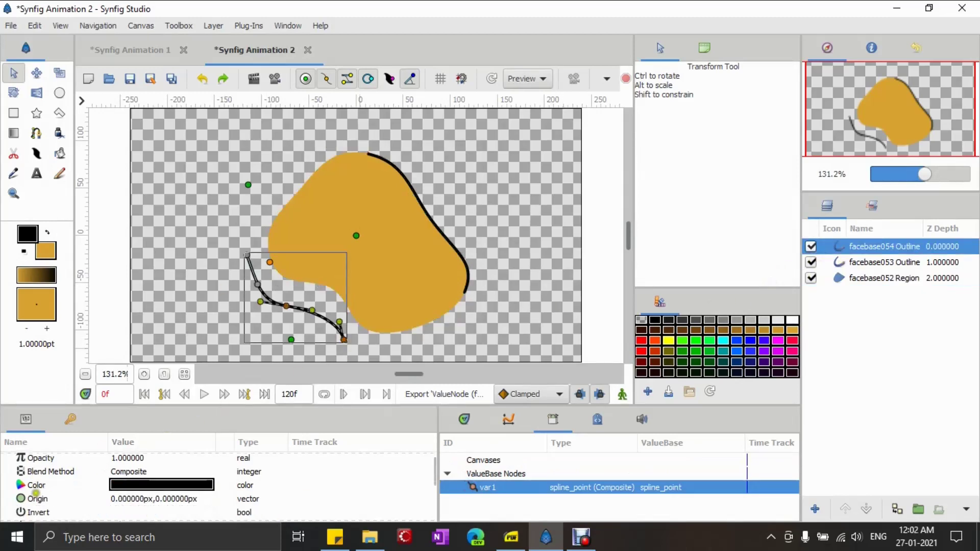
pyautogui.click(9, 459)
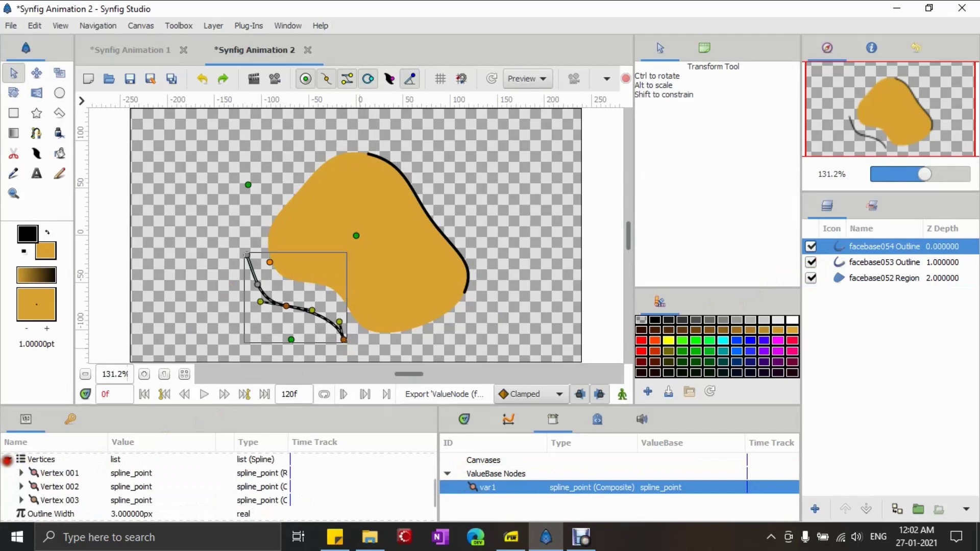
pyautogui.click(49, 473)
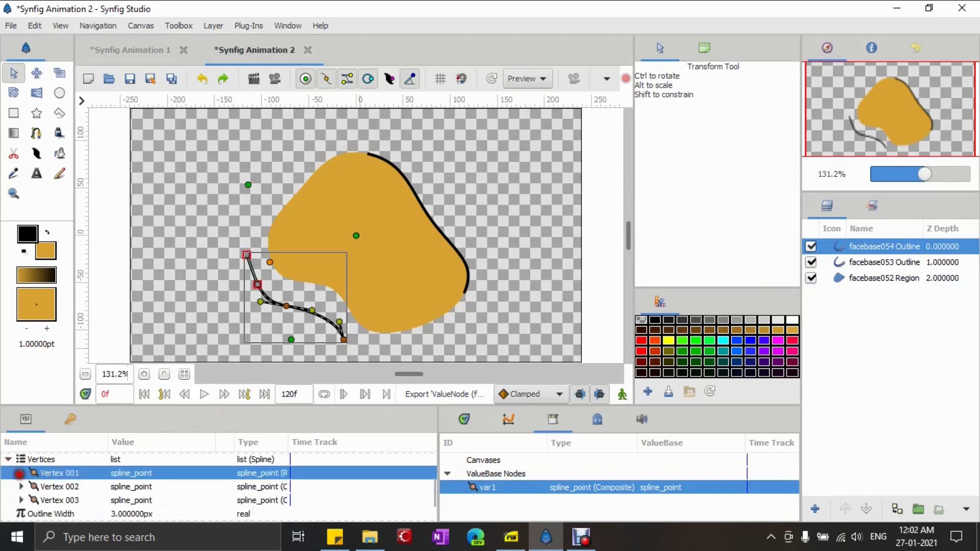
pyautogui.click(21, 473)
pyautogui.click(61, 487)
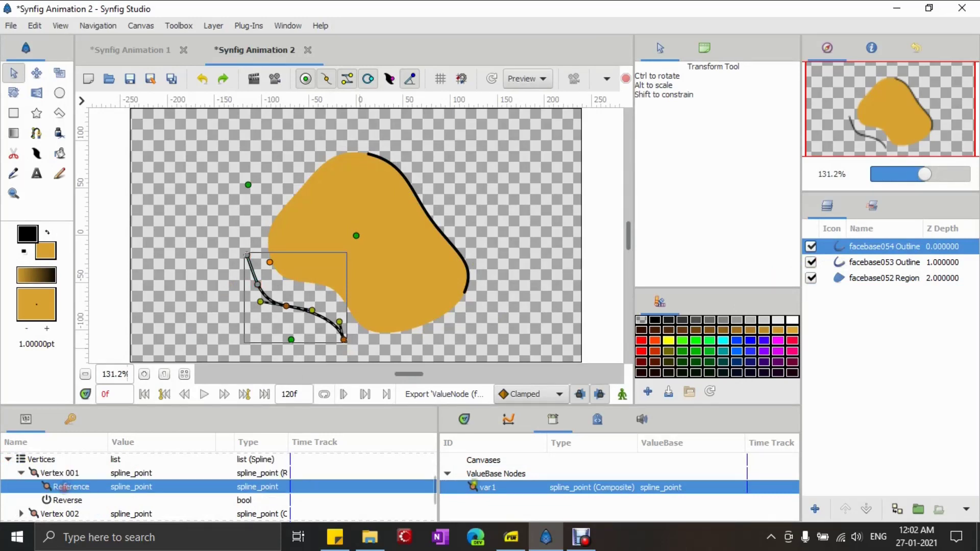
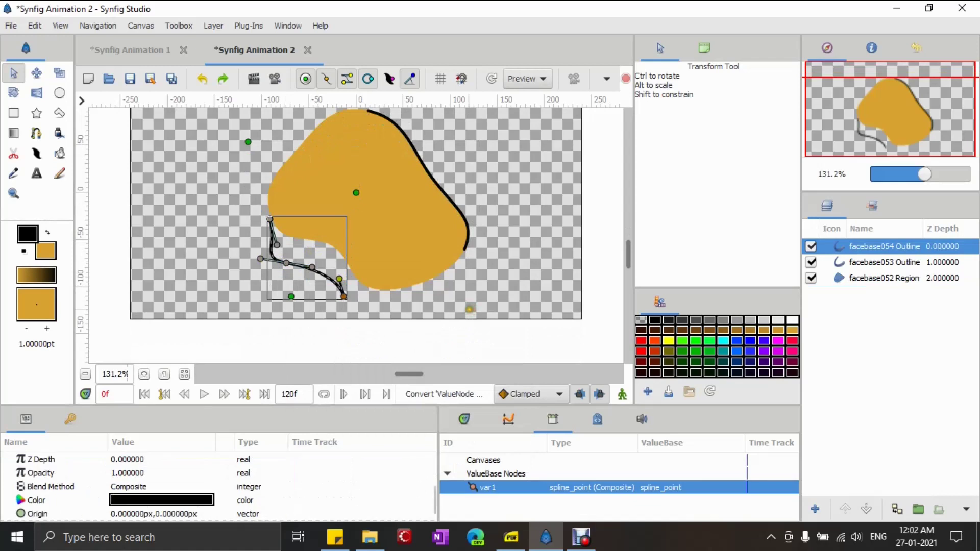
# Convert the last vertex at the lower end of the lower-left outline to Reverse Tangent.
pyautogui.click(343, 296)
pyautogui.rightClick(344, 296)
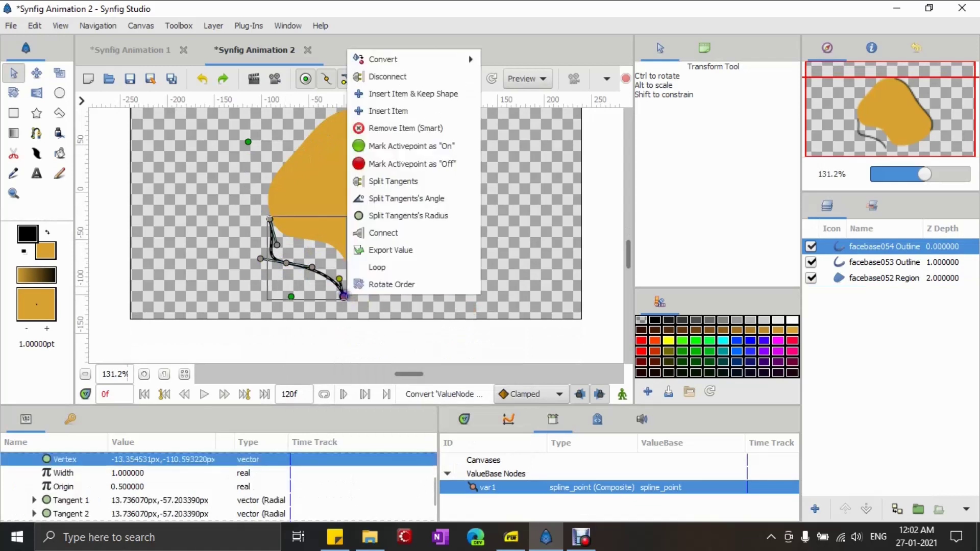
pyautogui.moveTo(408, 59)
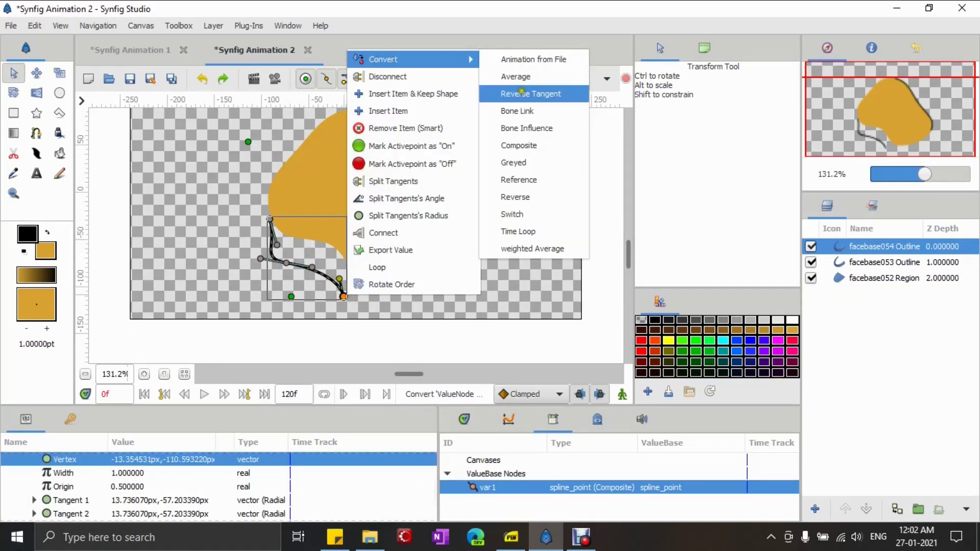
pyautogui.click(520, 94)
# Export the value of the region's vertex in the middle of its lower-left edge under the name var2.
pyautogui.click(320, 240)
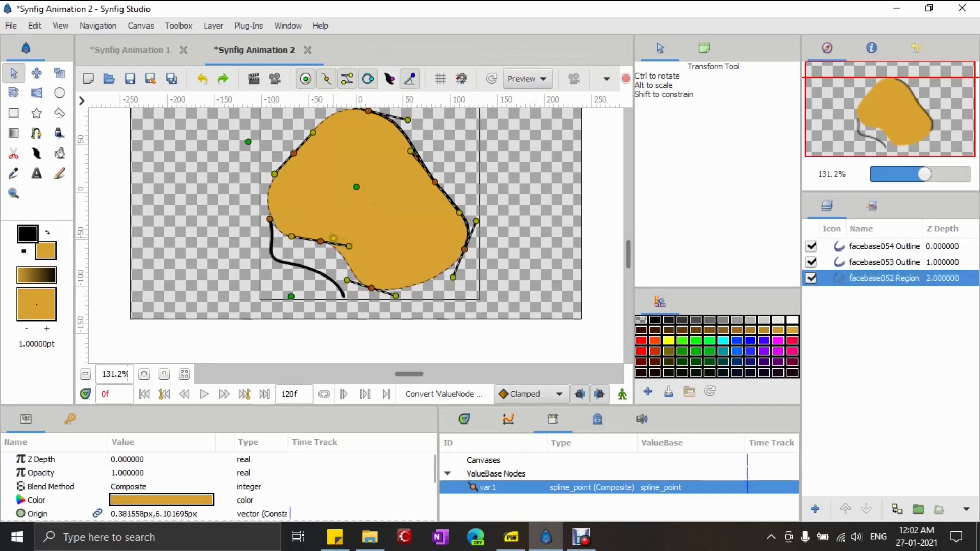
pyautogui.click(320, 241)
pyautogui.rightClick(320, 241)
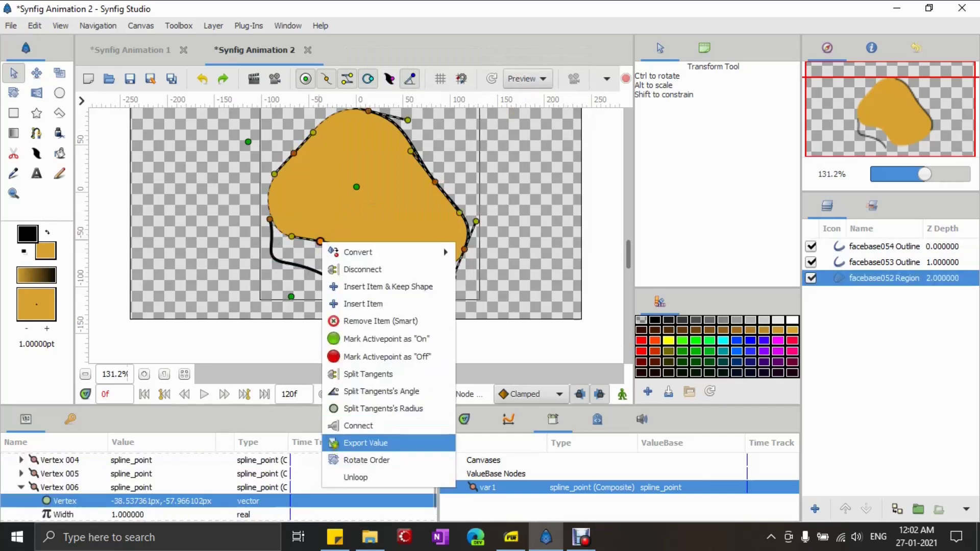
pyautogui.click(336, 444)
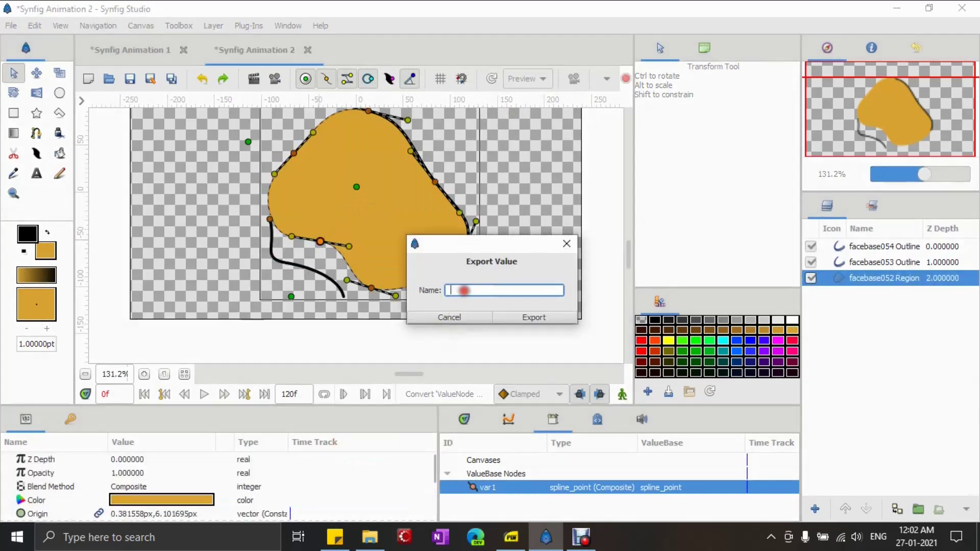
pyautogui.write('var2')
pyautogui.click(534, 317)
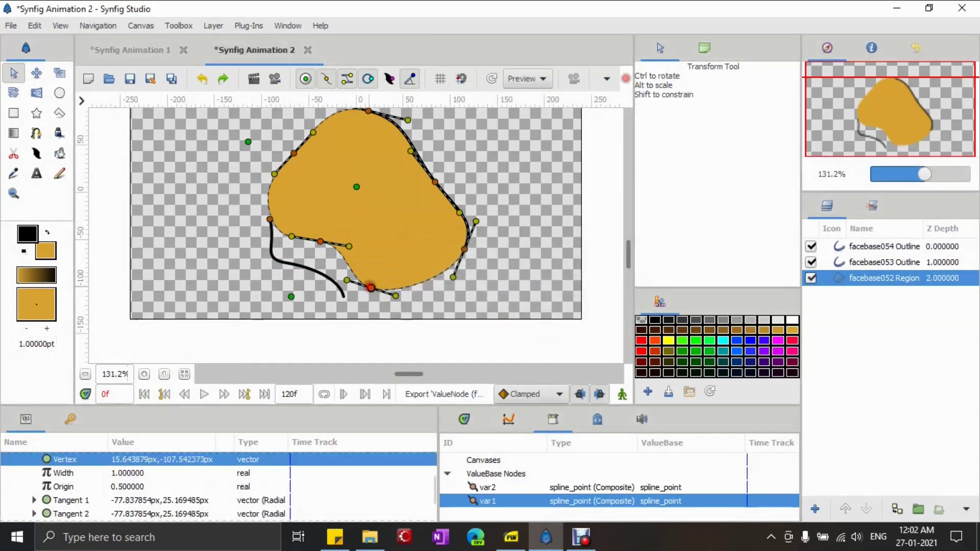
# Export the value of the region's bottom vertex under the name var3.
pyautogui.rightClick(371, 288)
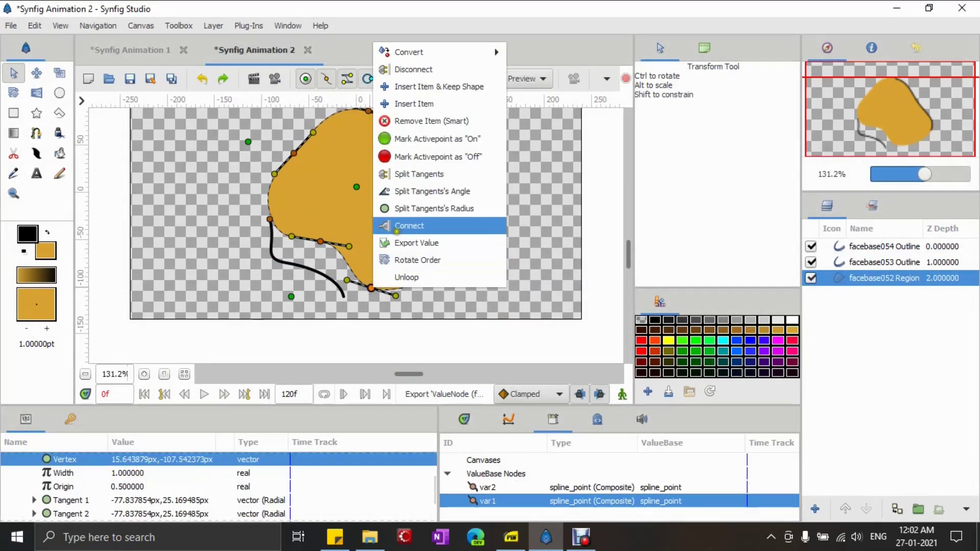
pyautogui.click(402, 243)
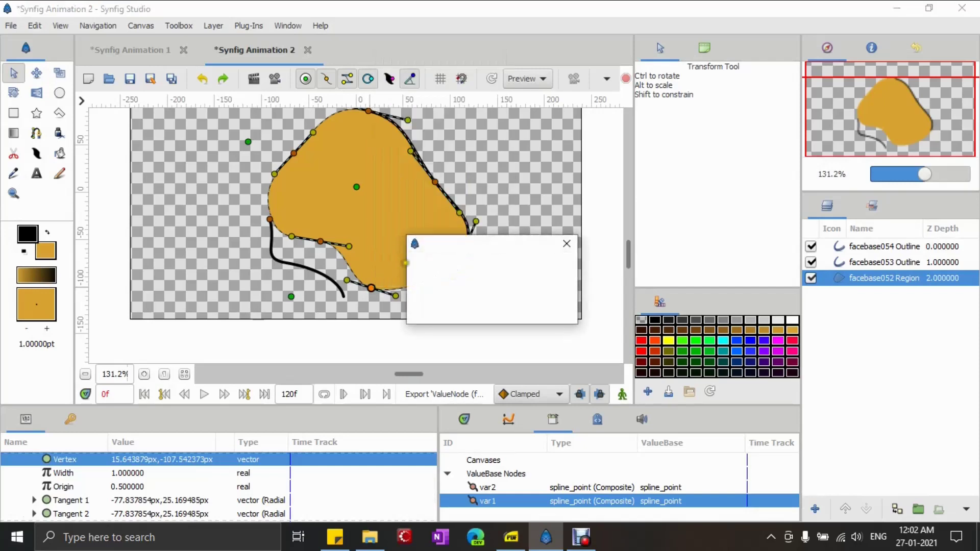
pyautogui.write('var3')
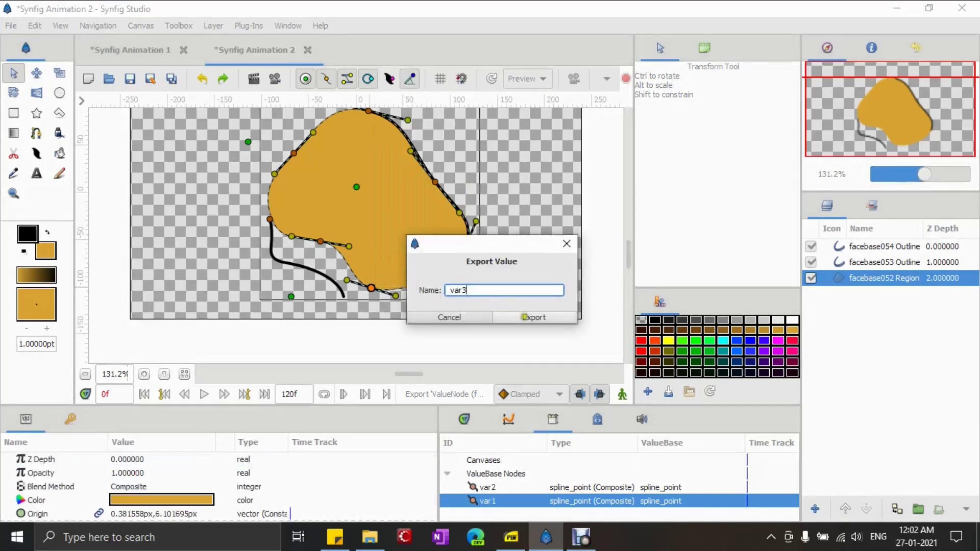
pyautogui.click(516, 317)
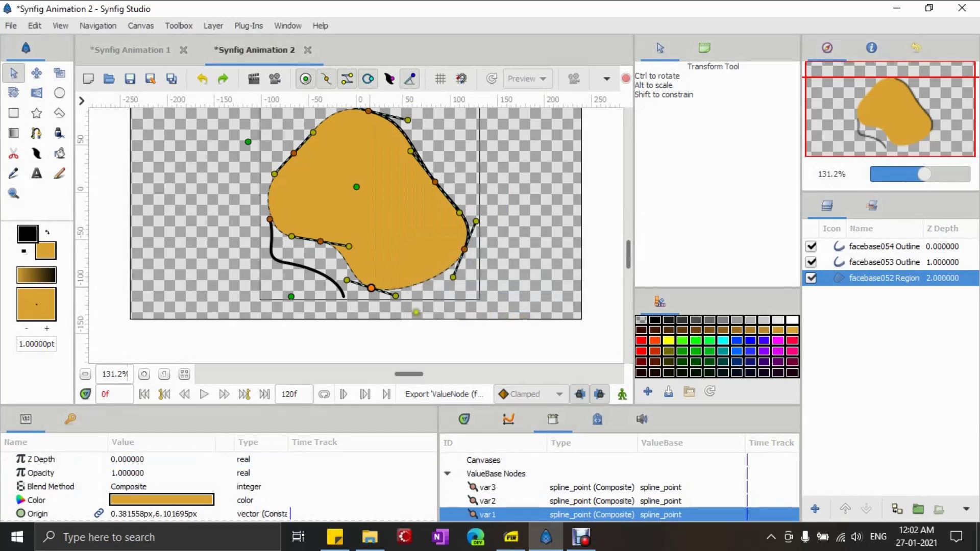
# Connect the Reference of the lower-left outline's Vertex 002 to the exported value var2 and enable its Reverse option.
pyautogui.click(317, 271)
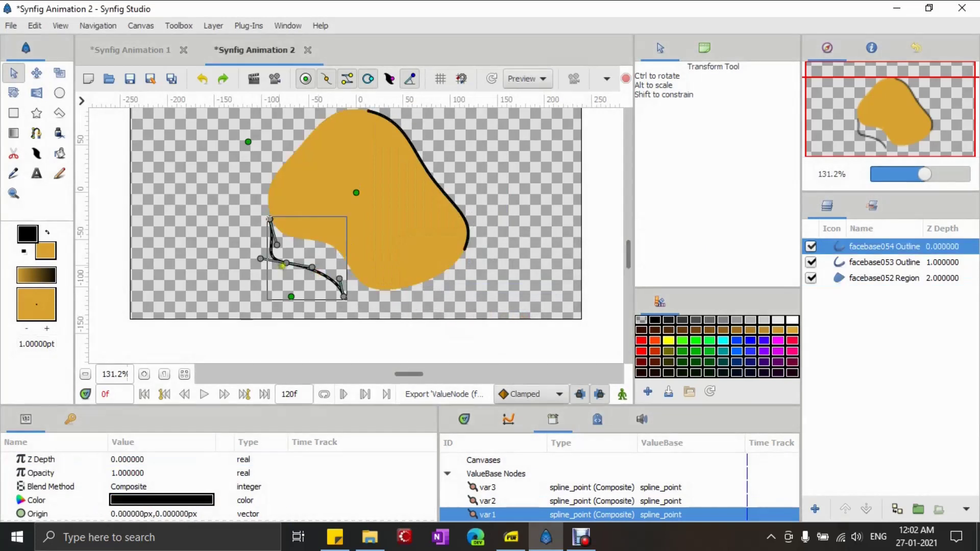
pyautogui.scroll(-5, 77, 488)
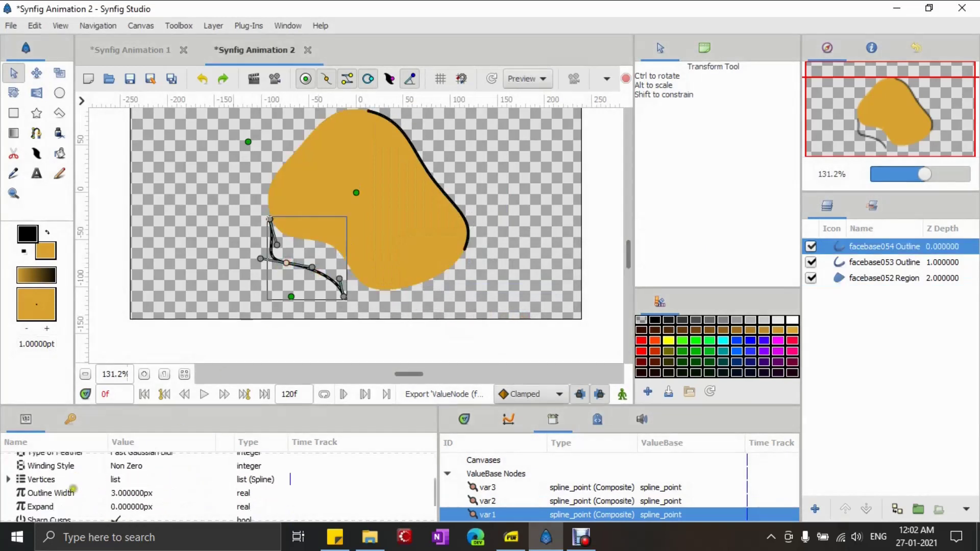
pyautogui.click(8, 480)
pyautogui.scroll(-2, 53, 502)
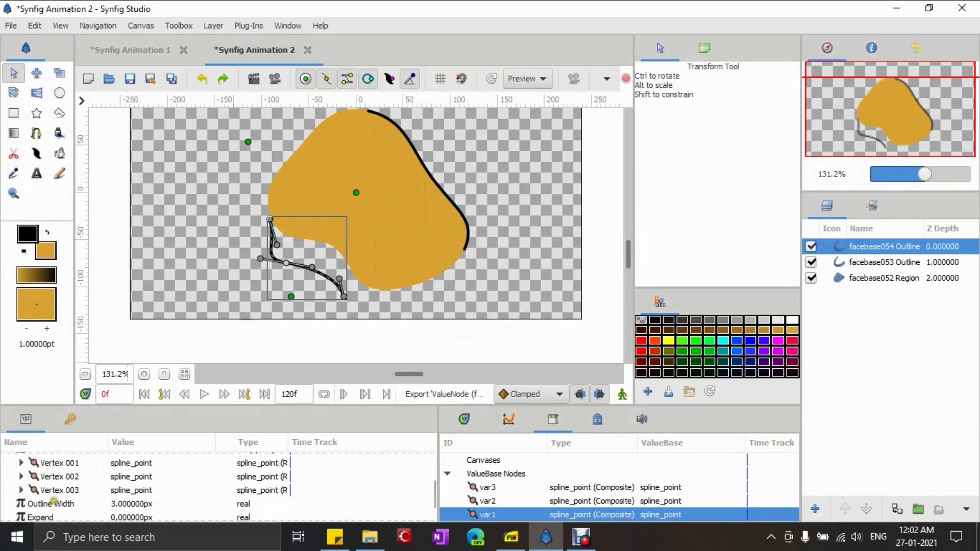
pyautogui.click(59, 477)
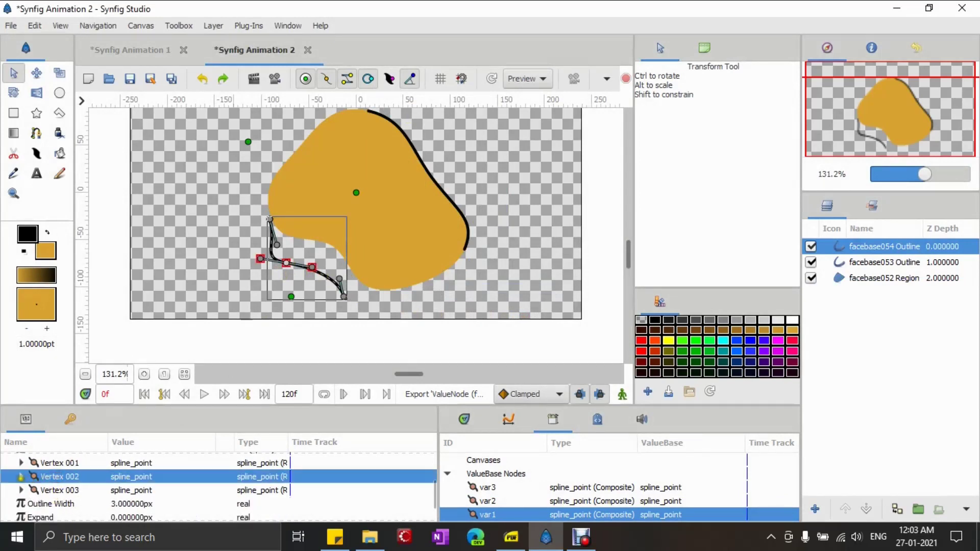
pyautogui.click(21, 477)
pyautogui.click(66, 489)
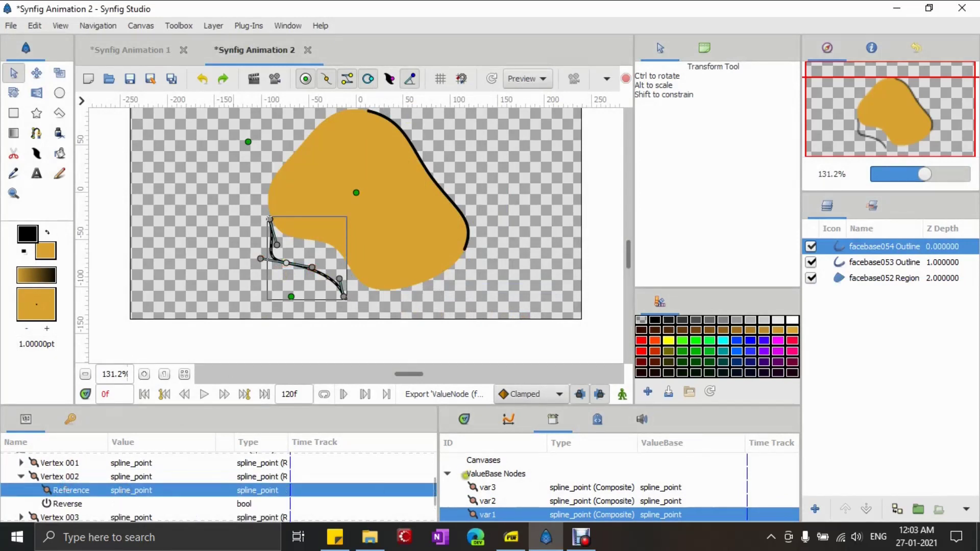
pyautogui.click(481, 498)
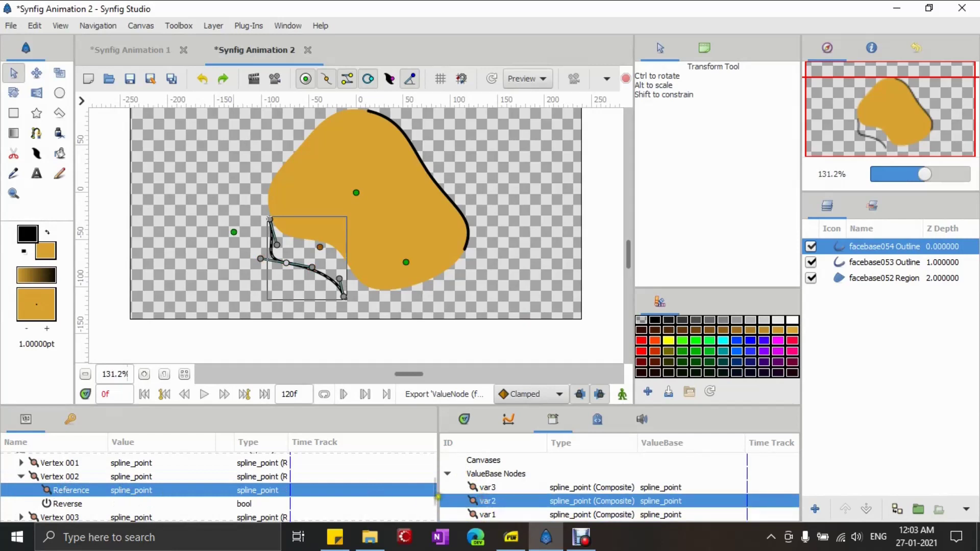
pyautogui.rightClick(127, 489)
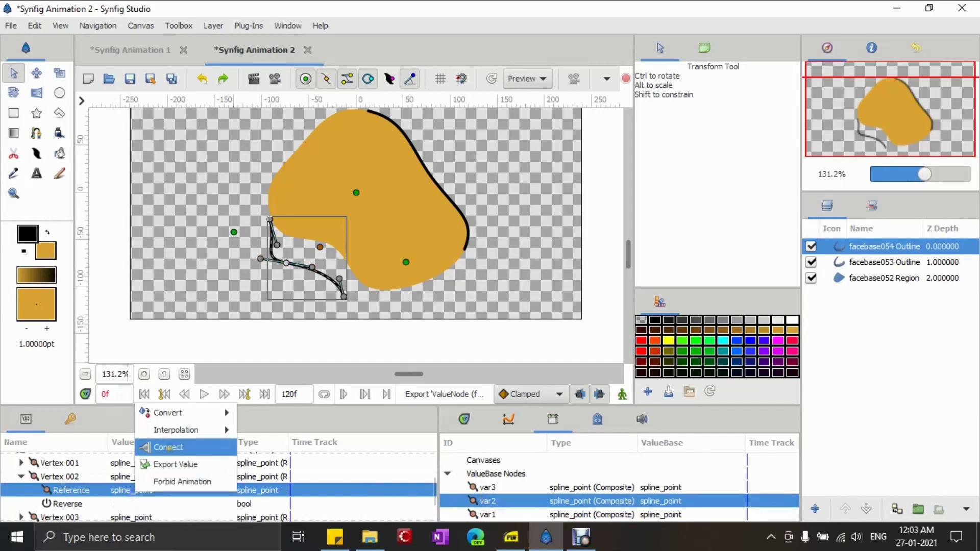
pyautogui.click(169, 447)
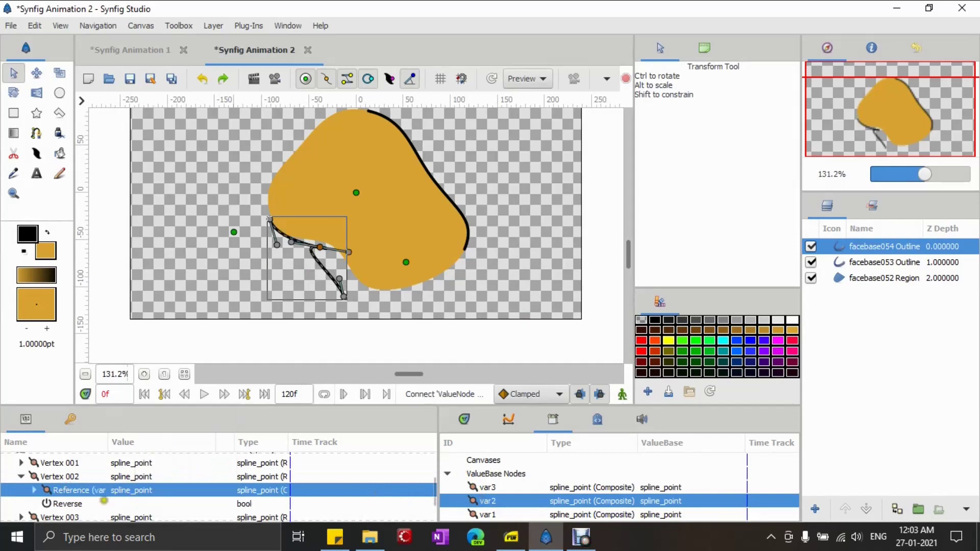
pyautogui.click(126, 504)
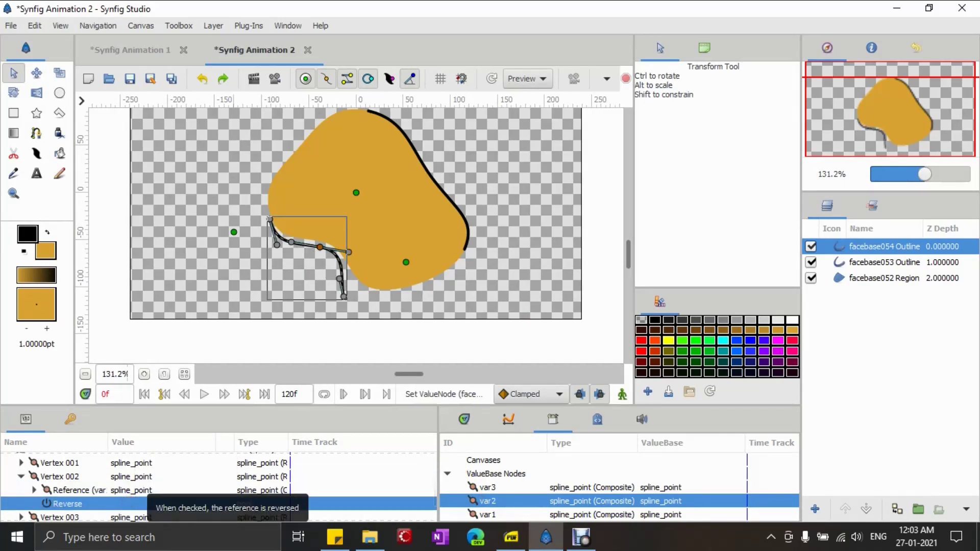
pyautogui.click(485, 514)
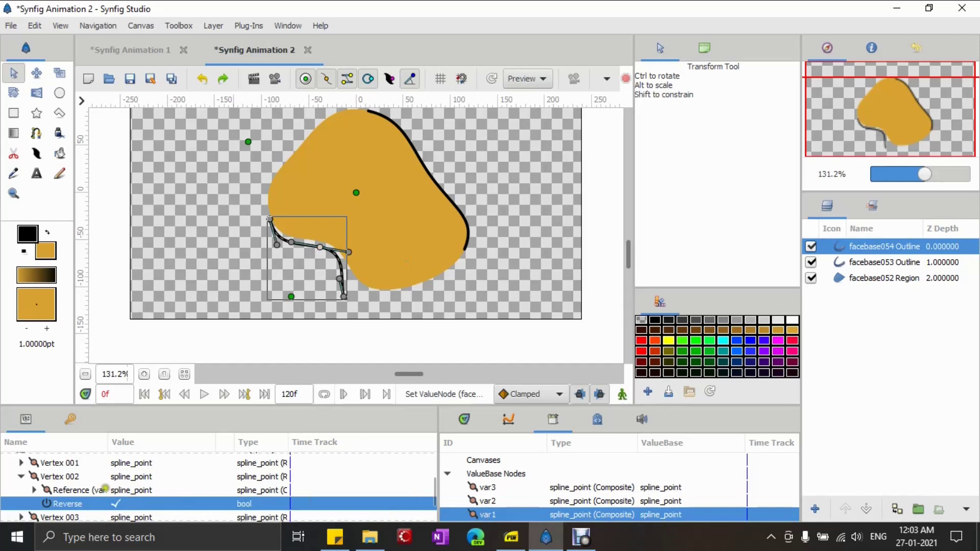
pyautogui.scroll(-2, 24, 495)
pyautogui.click(21, 487)
pyautogui.click(61, 501)
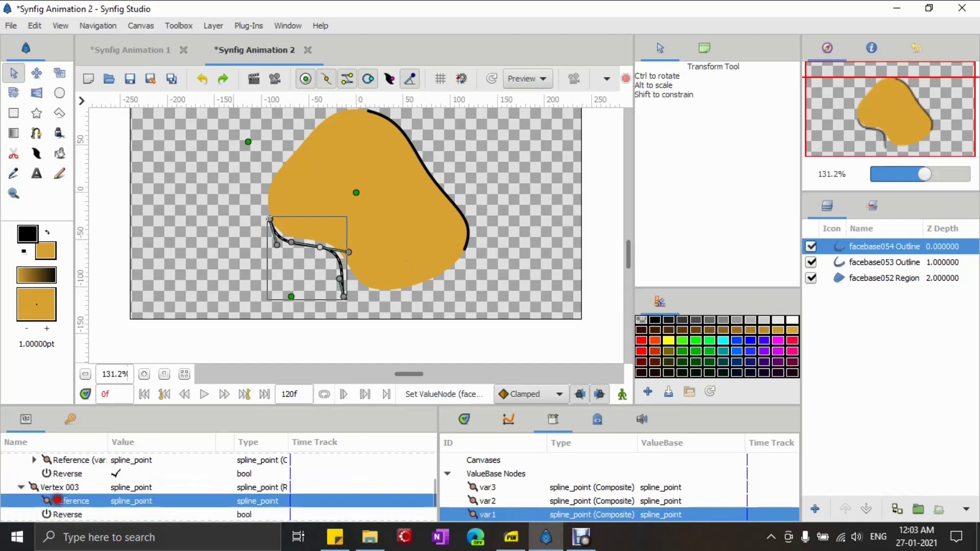
pyautogui.rightClick(93, 500)
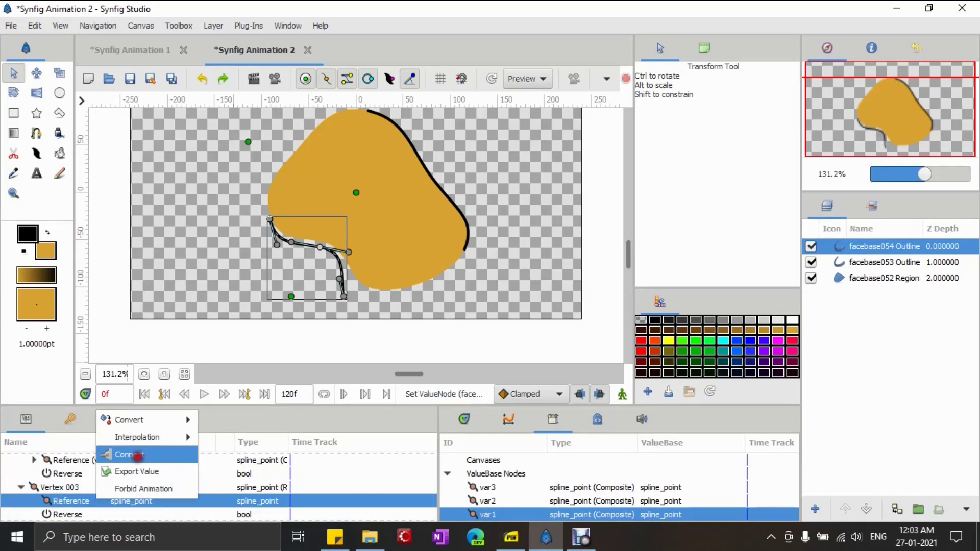
pyautogui.click(129, 455)
pyautogui.click(134, 515)
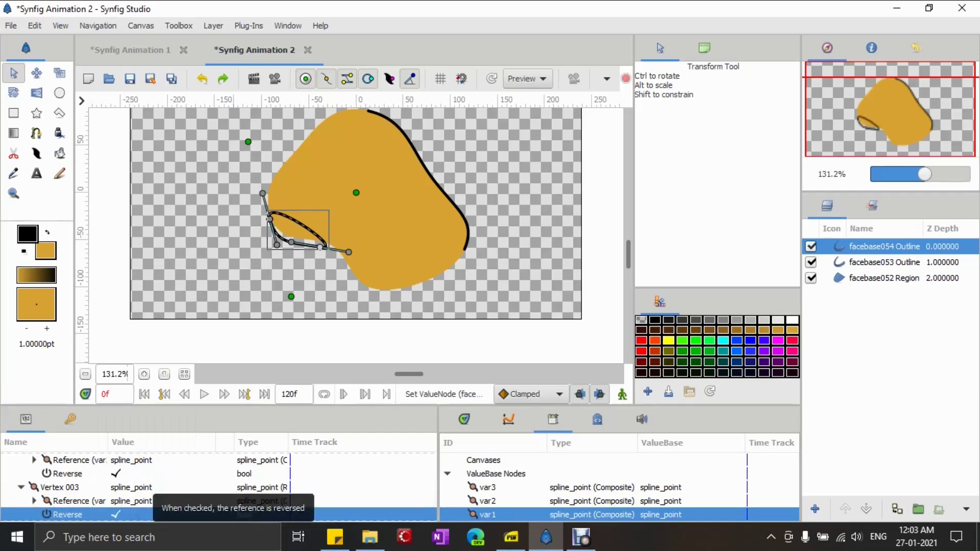
pyautogui.click(116, 515)
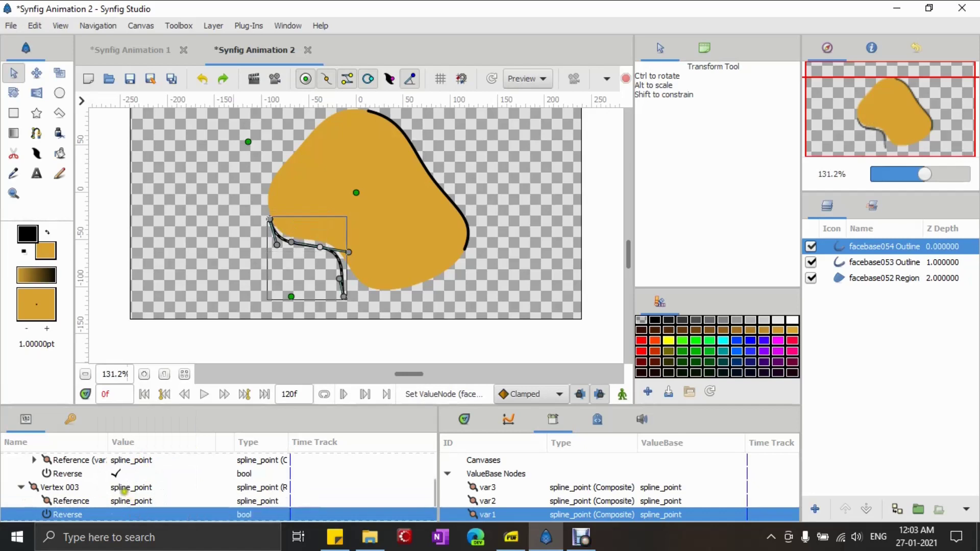
pyautogui.click(22, 486)
pyautogui.click(73, 489)
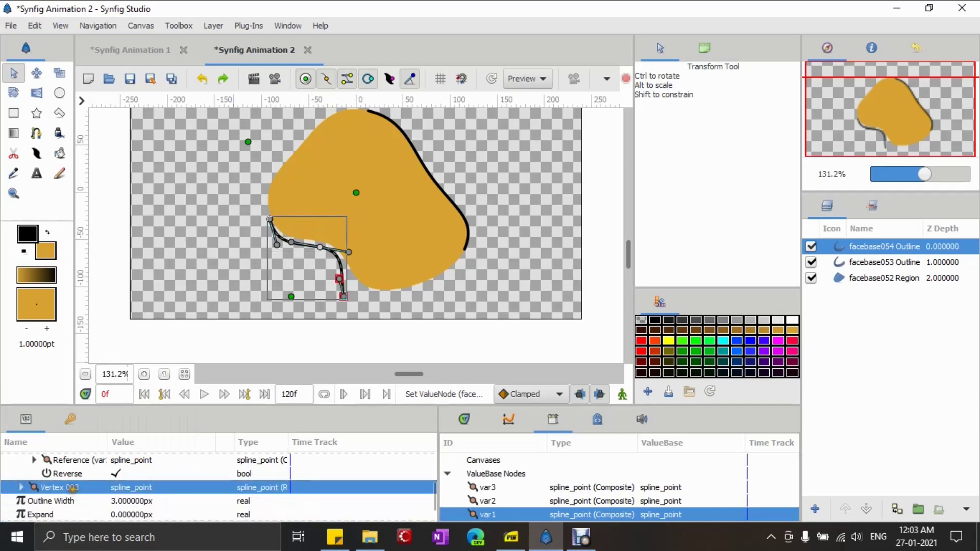
# Connect the Reference of the lower-left outline's Vertex 003 to the exported value var3 and enable its Reverse option.
pyautogui.click(483, 486)
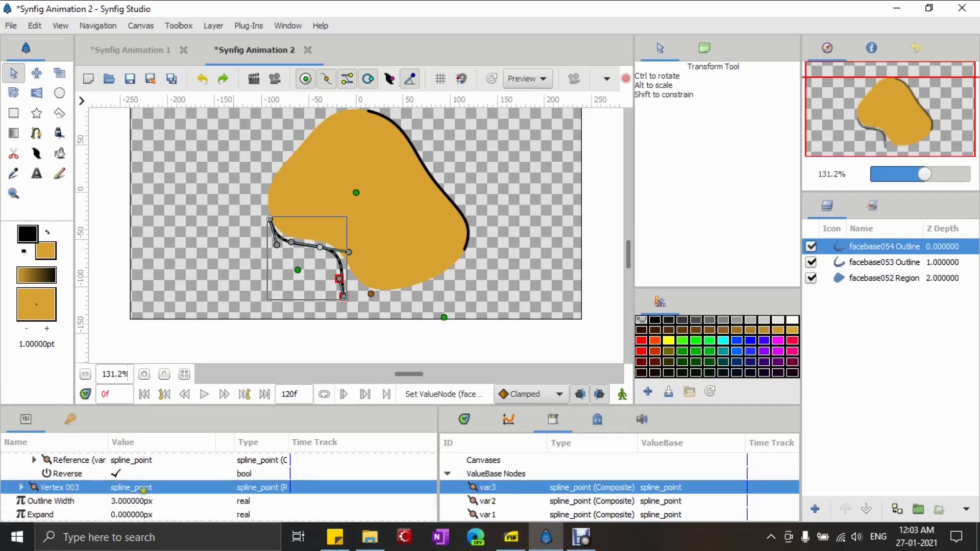
pyautogui.click(21, 487)
pyautogui.click(88, 503)
pyautogui.rightClick(116, 502)
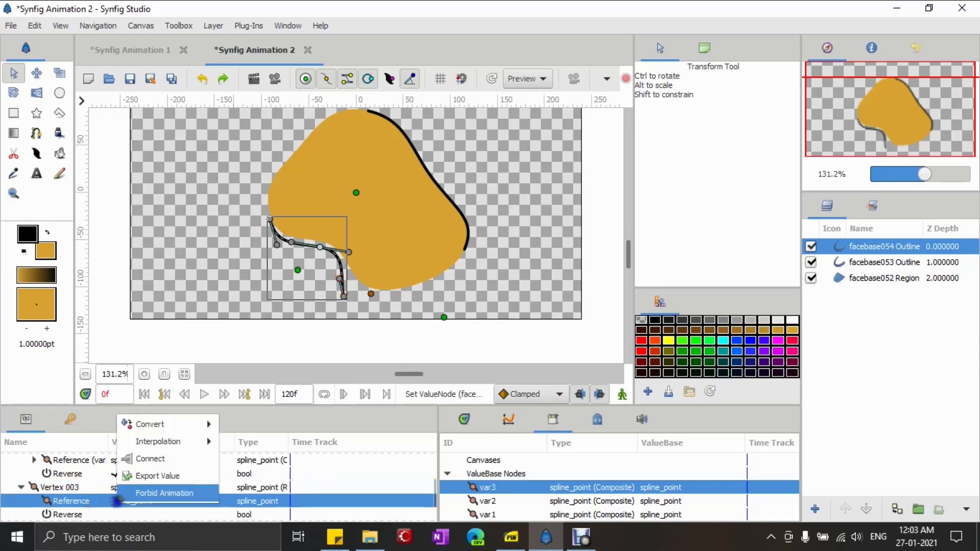
pyautogui.click(148, 459)
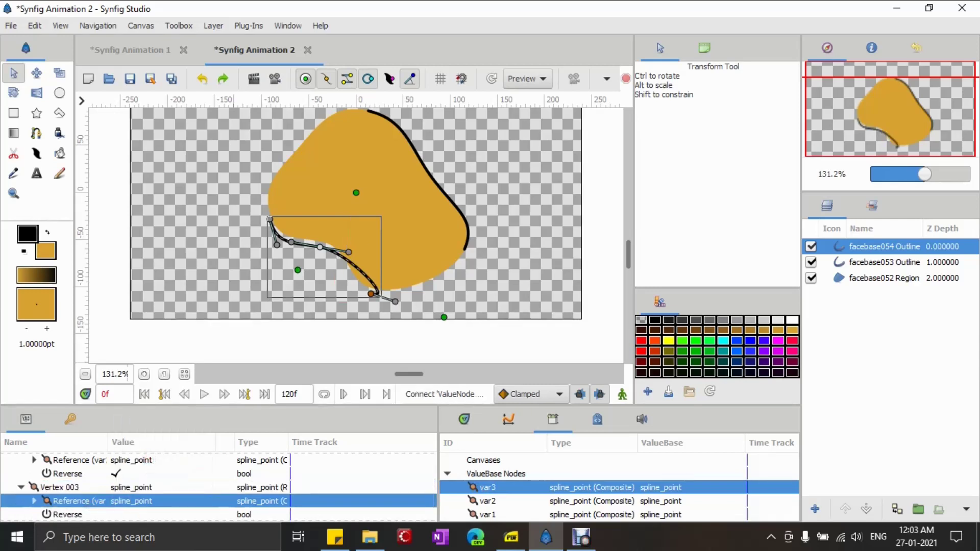
pyautogui.click(125, 513)
pyautogui.click(125, 514)
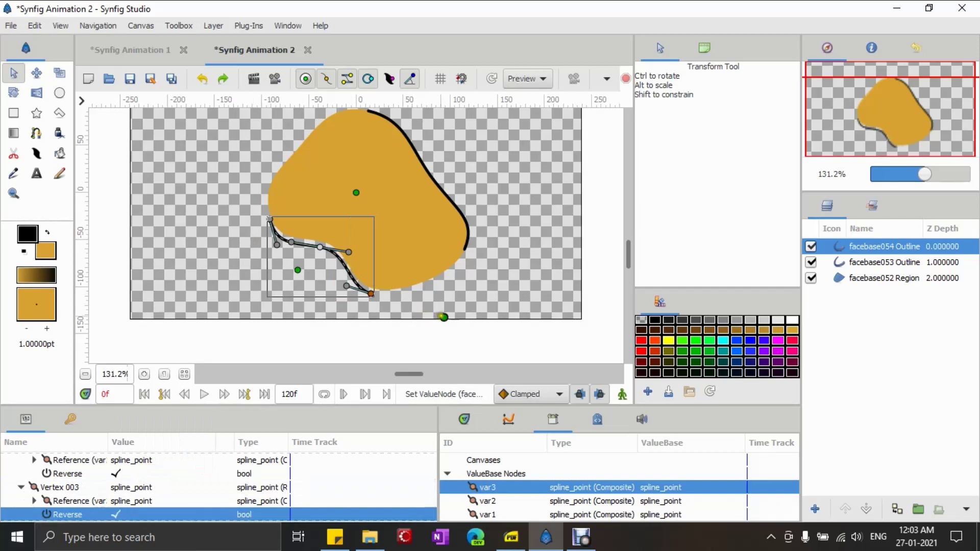
# Nudge the var3 tangent handle slightly and shift the lower-left outline's origin to about 3.43 px, 3.05 px.
pyautogui.click(444, 317)
pyautogui.moveTo(443, 317); pyautogui.dragTo(443, 316)
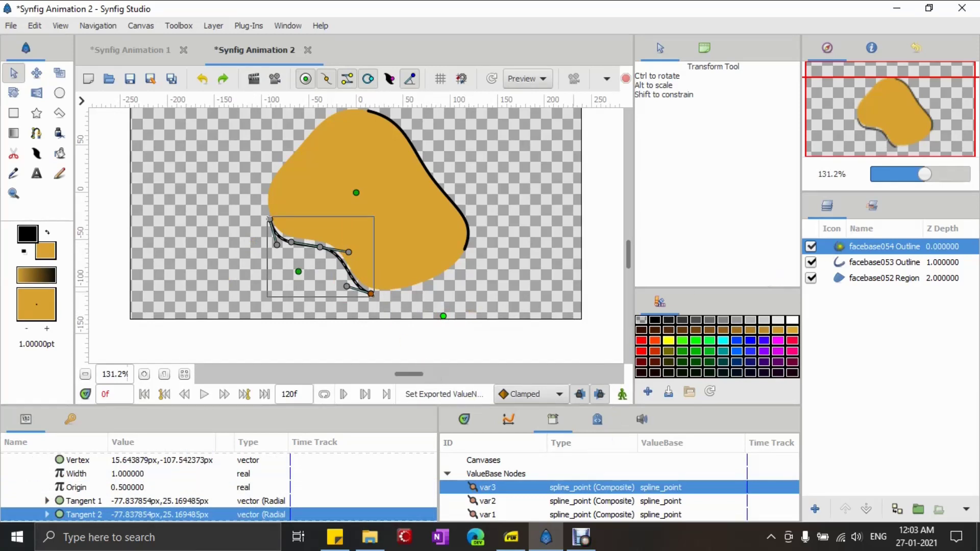
pyautogui.click(369, 190)
pyautogui.moveTo(356, 191); pyautogui.dragTo(360, 189)
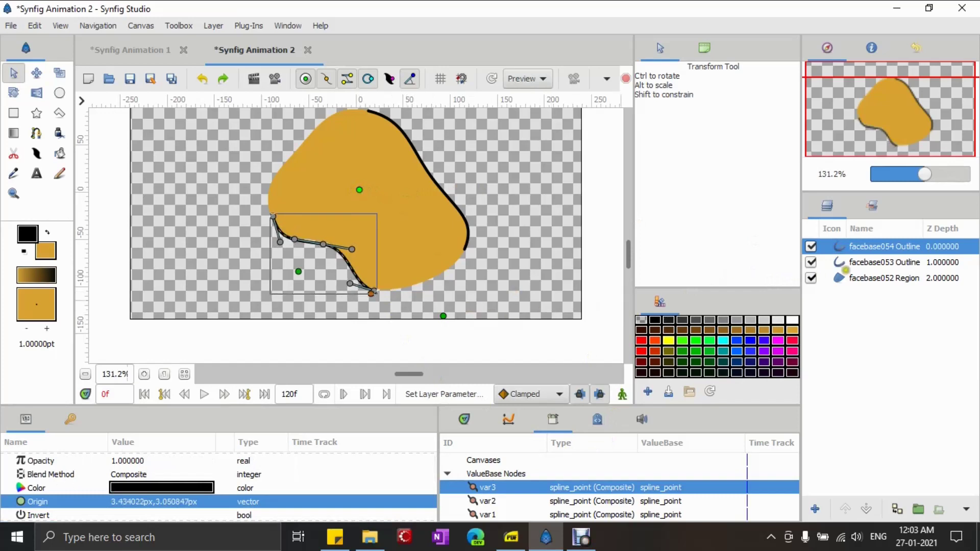
# Link the origin of the lower-left outline to the region's origin, and clear the leftover var3 handles from the canvas.
pyautogui.click(838, 280)
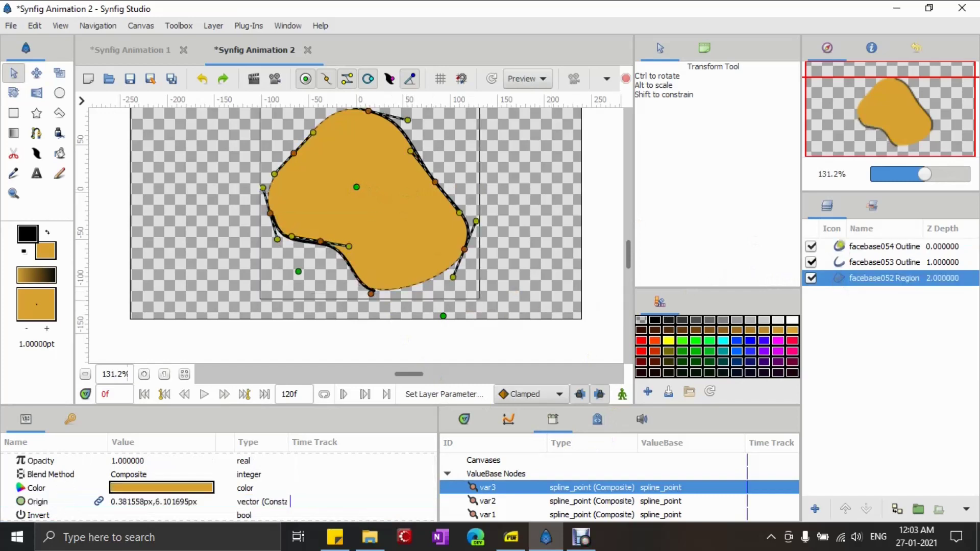
pyautogui.keyDown('ctrl'); pyautogui.click(840, 245); pyautogui.keyUp('ctrl')
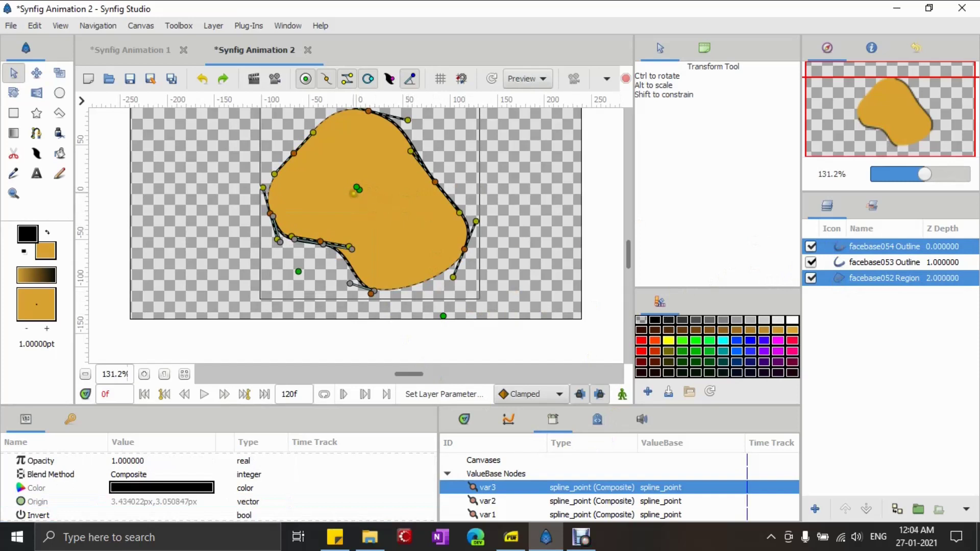
pyautogui.scroll(2, 353, 193)
pyautogui.click(359, 186)
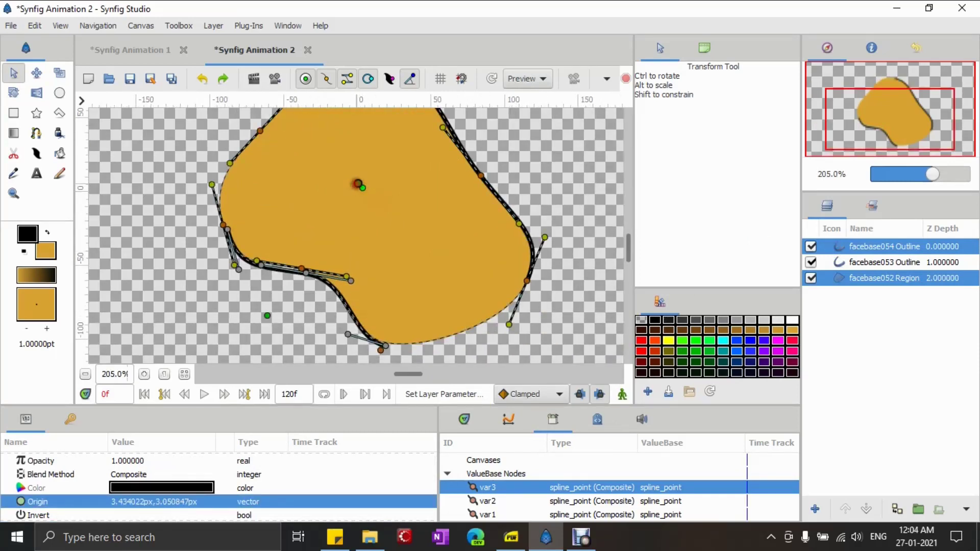
pyautogui.rightClick(358, 184)
pyautogui.click(384, 195)
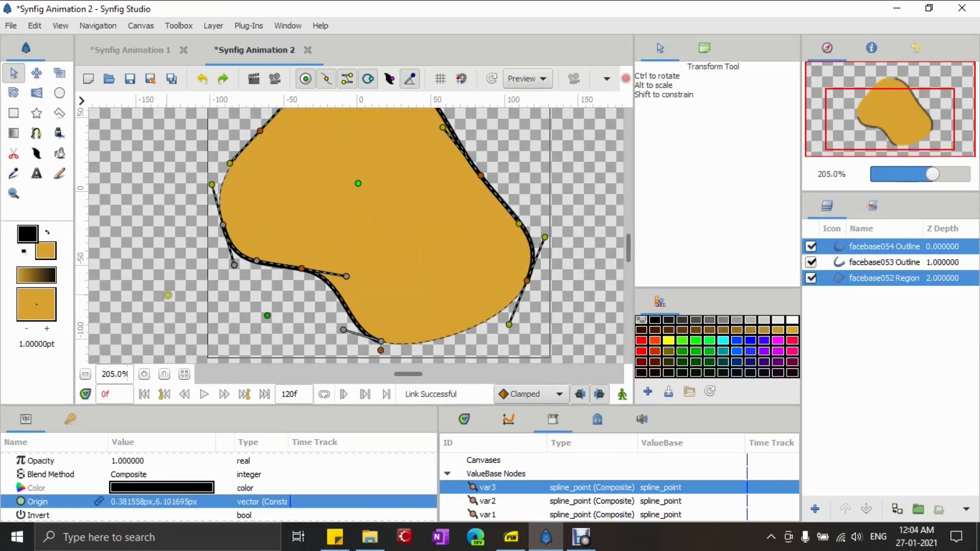
pyautogui.click(167, 295)
pyautogui.scroll(-2, 193, 306)
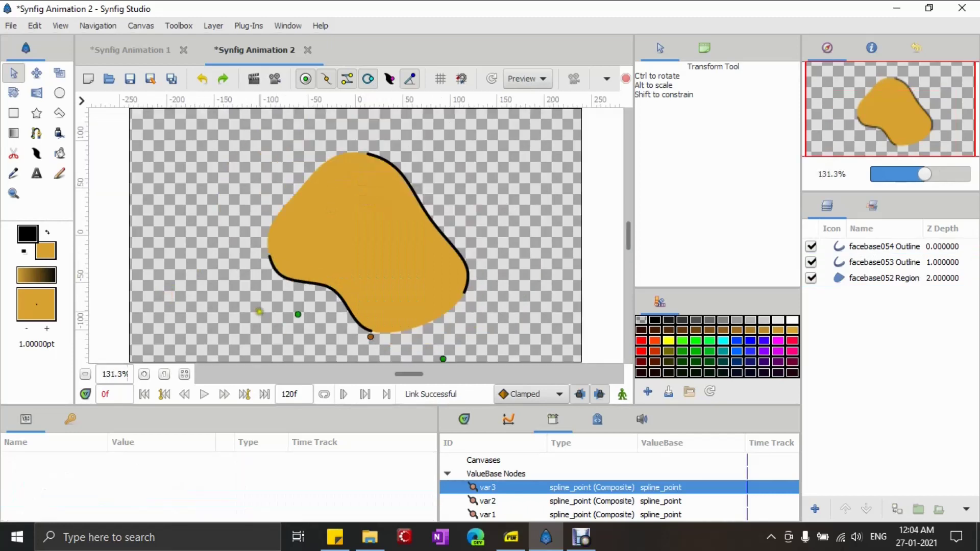
pyautogui.click(472, 475)
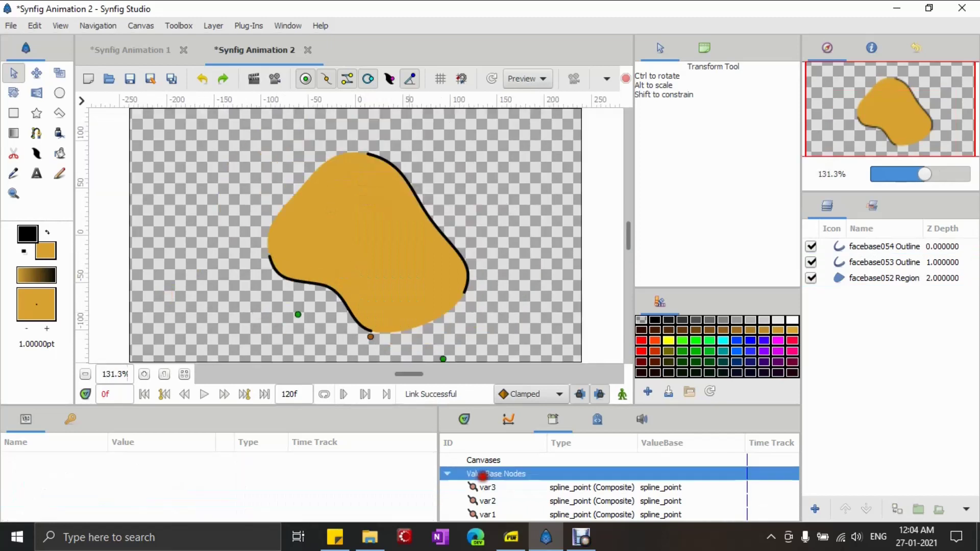
# Reshape the region by pulling the tangents of its left, bottom and lower-right vertices outward to test the linked outlines.
pyautogui.click(375, 241)
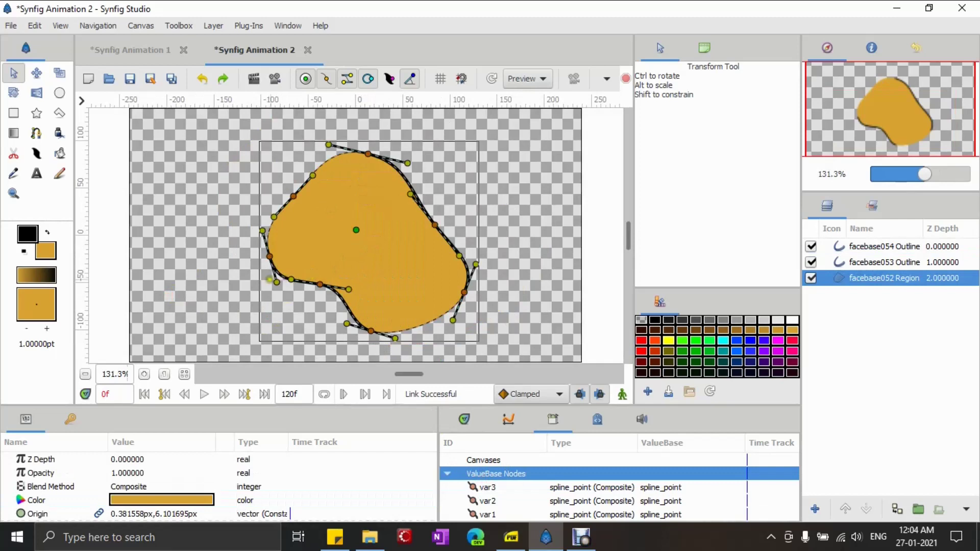
pyautogui.moveTo(275, 282); pyautogui.dragTo(230, 296)
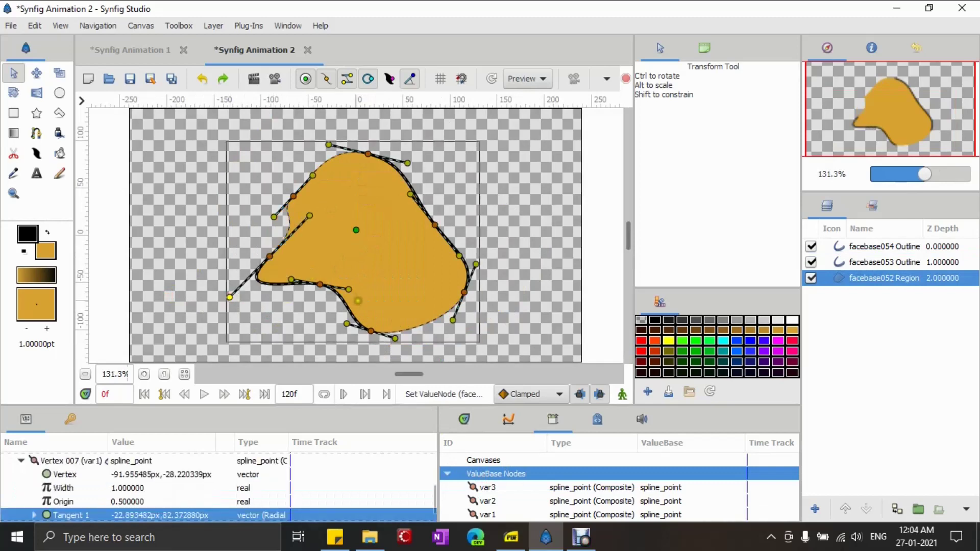
pyautogui.moveTo(347, 324)
pyautogui.mouseDown()
pyautogui.moveTo(345, 309)
pyautogui.moveTo(363, 298)
pyautogui.moveTo(330, 327)
pyautogui.mouseUp()
pyautogui.moveTo(453, 320); pyautogui.dragTo(431, 331)
pyautogui.click(479, 187)
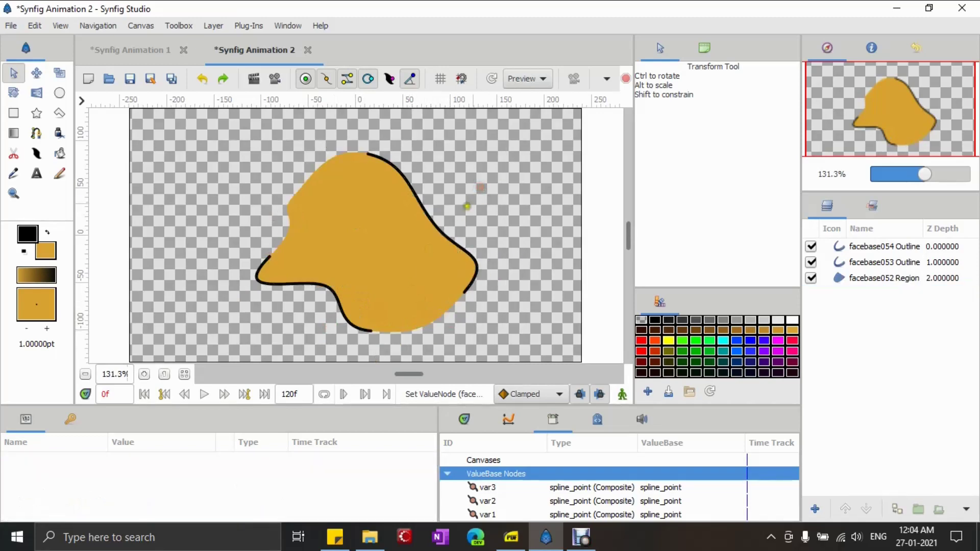
# Move the region up and to the left by its origin, to about -65.5 px, 35.8 px.
pyautogui.click(359, 252)
pyautogui.moveTo(357, 228); pyautogui.dragTo(294, 203)
pyautogui.click(446, 176)
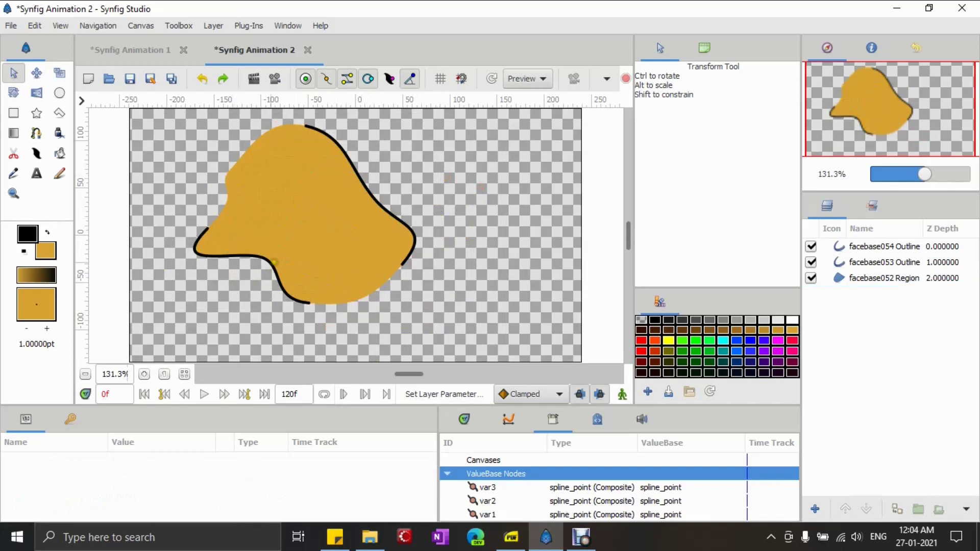
# Rotate and lengthen the tangents on the middle vertices of the region's lower-left and right edges to deform it strongly.
pyautogui.click(269, 265)
pyautogui.hotkey('alt', '3')
pyautogui.hotkey('alt', '2')
pyautogui.moveTo(272, 276)
pyautogui.mouseDown()
pyautogui.moveTo(262, 291)
pyautogui.moveTo(260, 267)
pyautogui.moveTo(243, 262)
pyautogui.moveTo(279, 288)
pyautogui.mouseUp()
pyautogui.moveTo(361, 187); pyautogui.dragTo(389, 177)
pyautogui.hotkey('alt', '2')
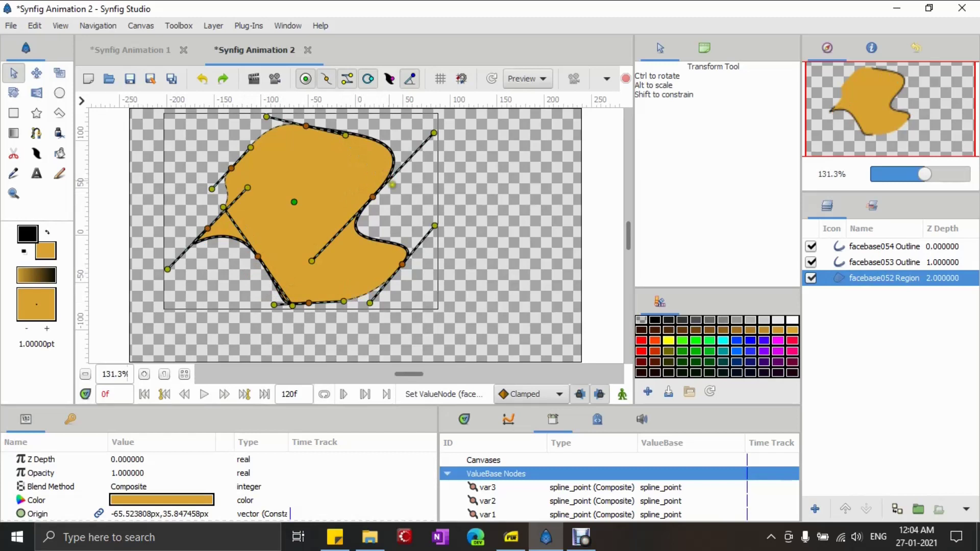
pyautogui.click(400, 191)
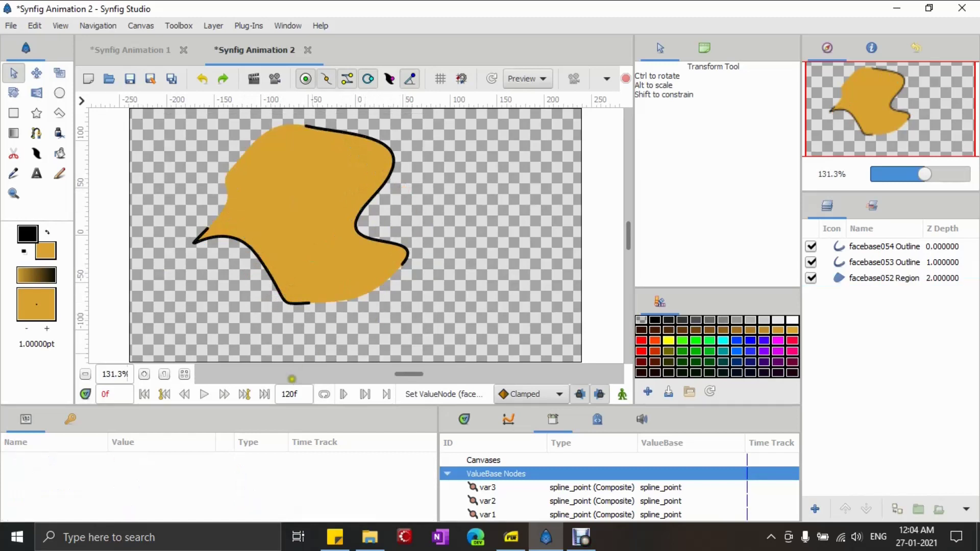